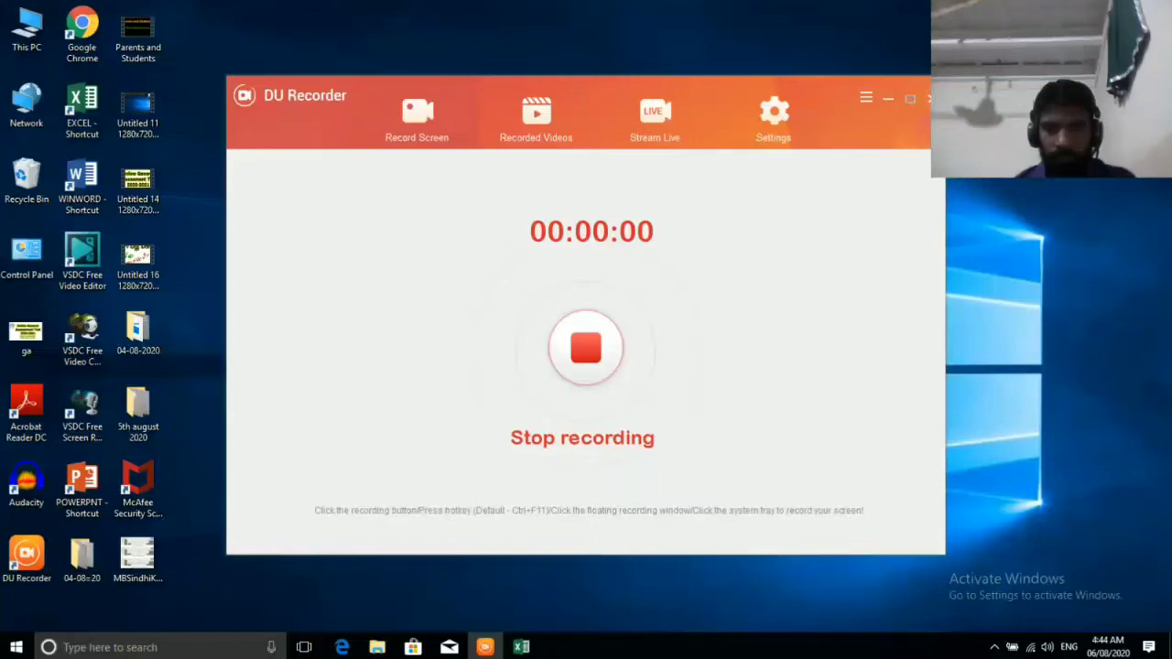
Minimize the DU Recorder window so the desktop shows while recording continues
{"action": "left_click", "coordinate": [886, 99]}
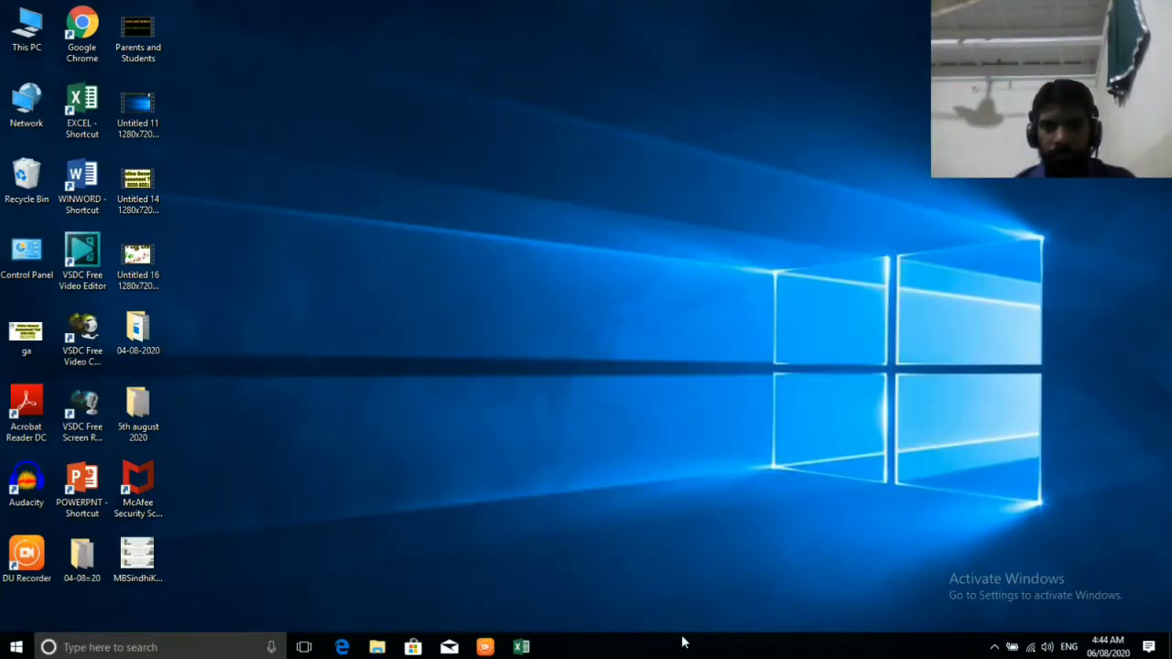
{"action": "mouse_move", "coordinate": [521, 648]}
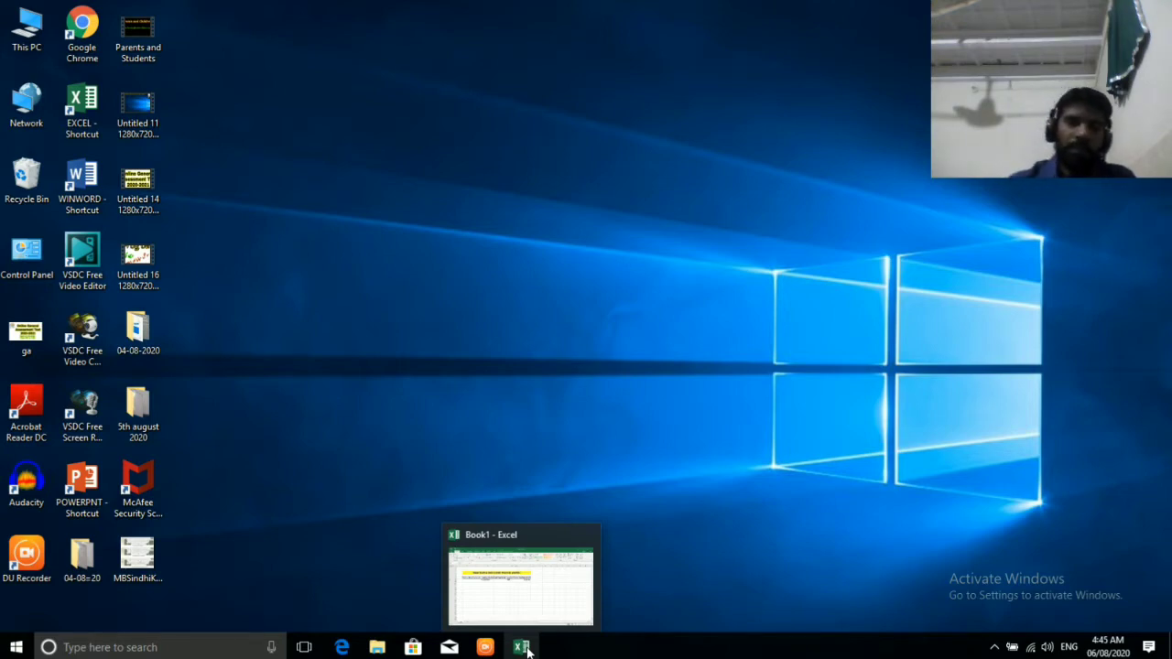
Restore Book1 from the taskbar and expand its outline to show every supplier's rows and subtotals
{"action": "left_click", "coordinate": [522, 648]}
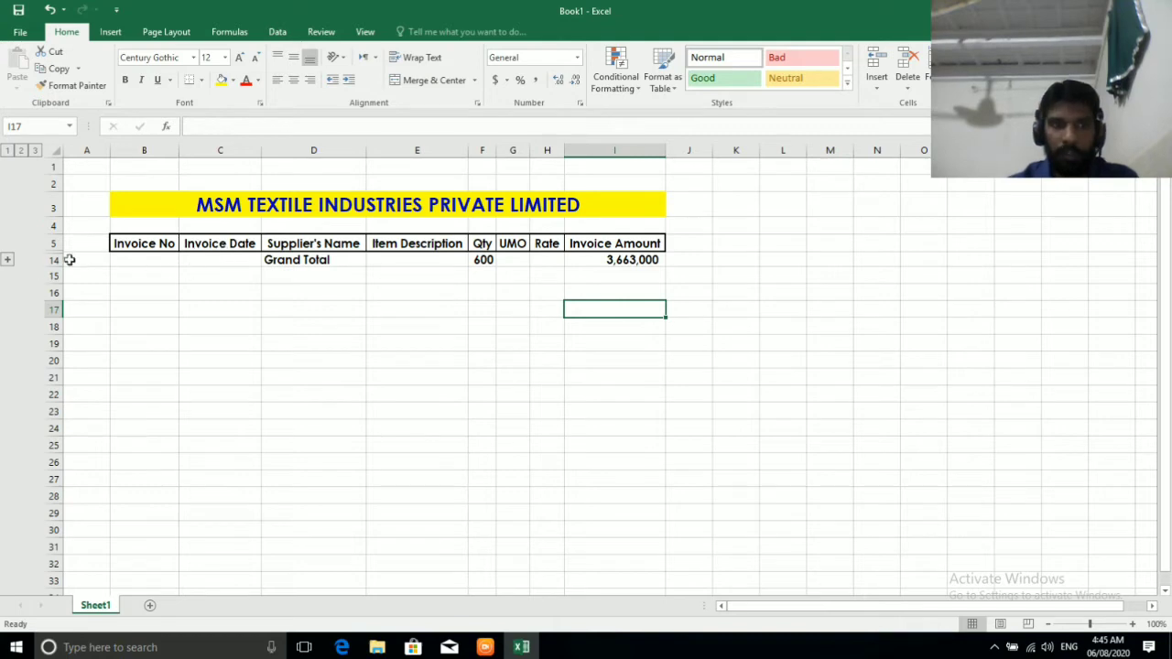
{"action": "left_click", "coordinate": [8, 262]}
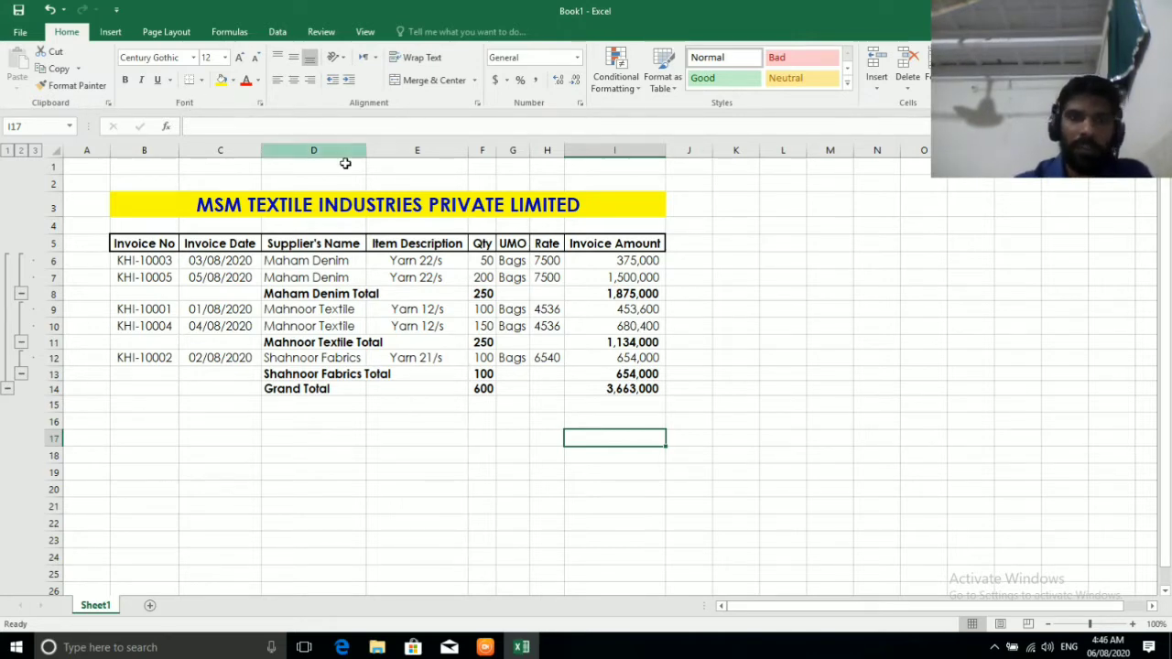
Select the invoice block B6:I14, from the first invoice row to the grand total
{"action": "left_click", "coordinate": [351, 203]}
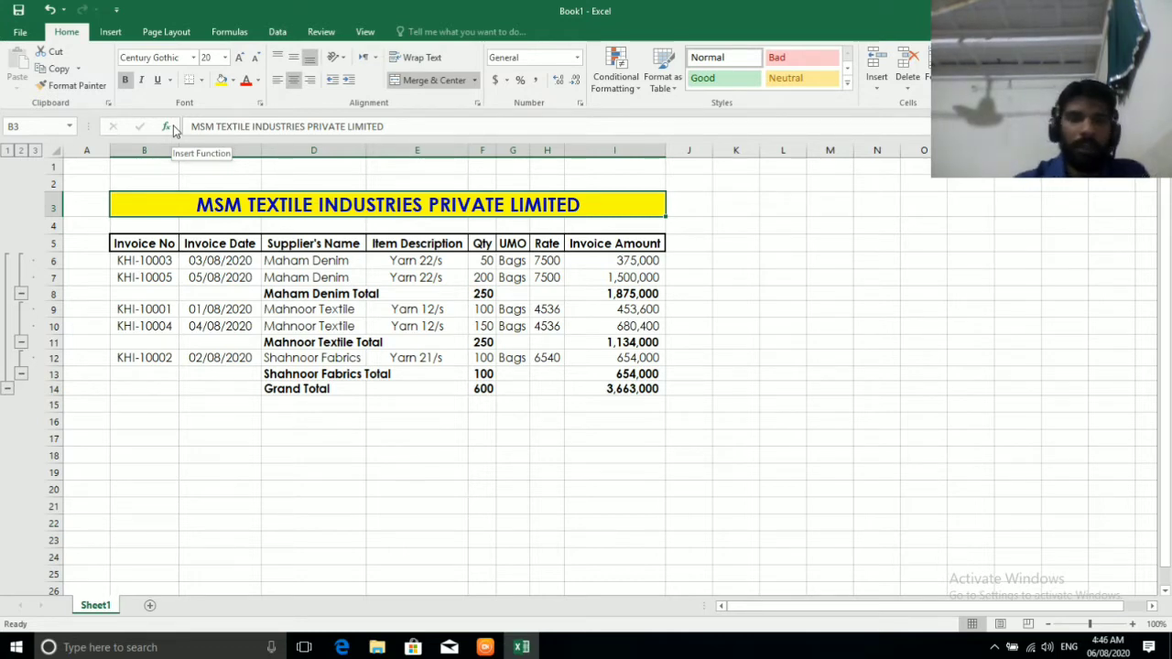
{"action": "key", "text": "Down"}
{"action": "key", "text": "Down"}
{"action": "key", "text": "Down"}
{"action": "key", "text": "Right"}
{"action": "key", "text": "Left"}
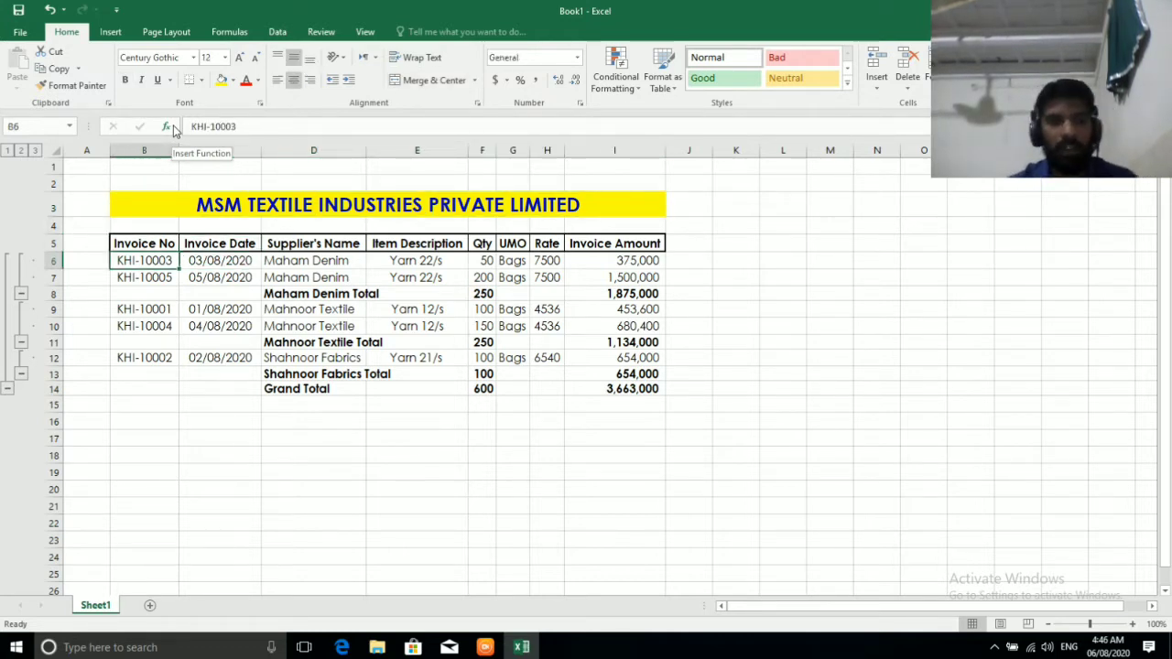
{"action": "key", "text": "shift+Down"}
{"action": "key", "text": "shift+Down"}
{"action": "key", "text": "shift+Down"}
{"action": "key", "text": "shift+Down"}
{"action": "key", "text": "shift+Down"}
{"action": "key", "text": "shift+Down"}
{"action": "key", "text": "shift+Down"}
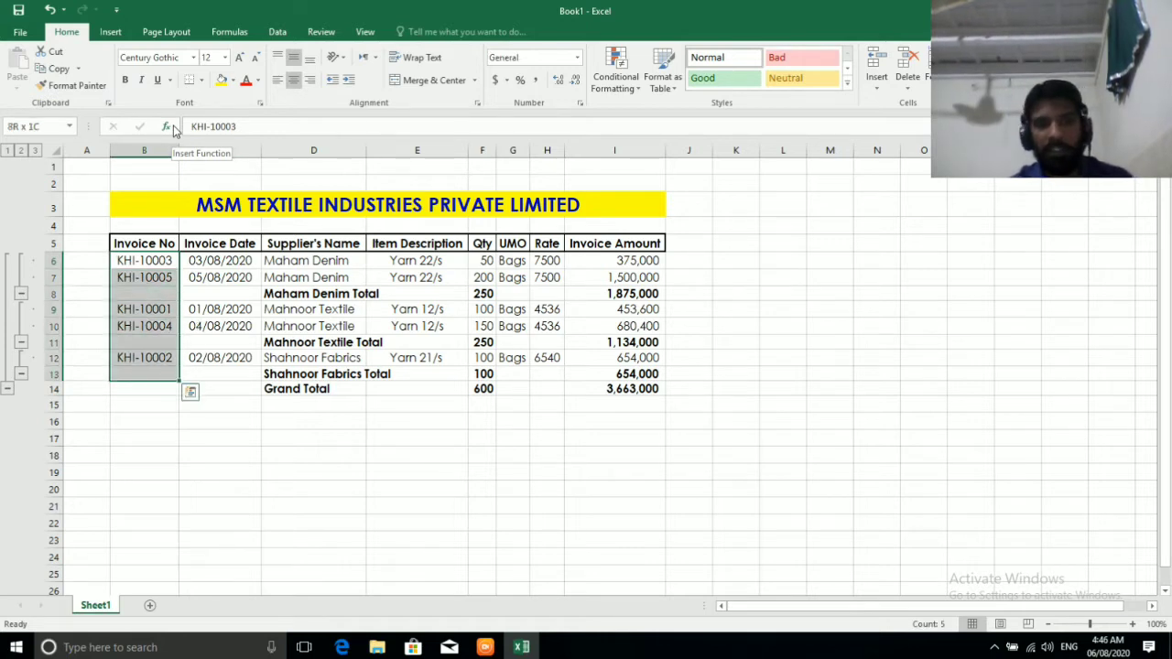
{"action": "key", "text": "shift+Right"}
{"action": "key", "text": "shift+Right"}
{"action": "key", "text": "shift+Right"}
{"action": "key", "text": "shift+Right"}
{"action": "key", "text": "shift+Right"}
{"action": "key", "text": "shift+Right"}
{"action": "key", "text": "shift+Right"}
{"action": "key", "text": "shift+Right"}
{"action": "key", "text": "shift+Left"}
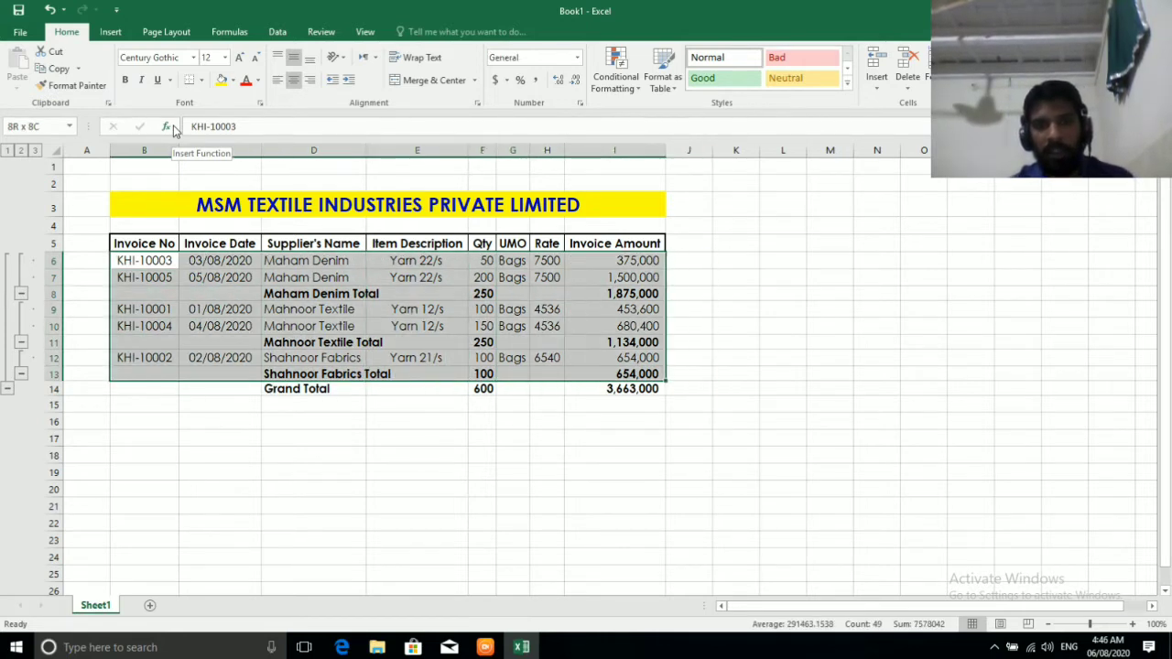
{"action": "key", "text": "shift+Down"}
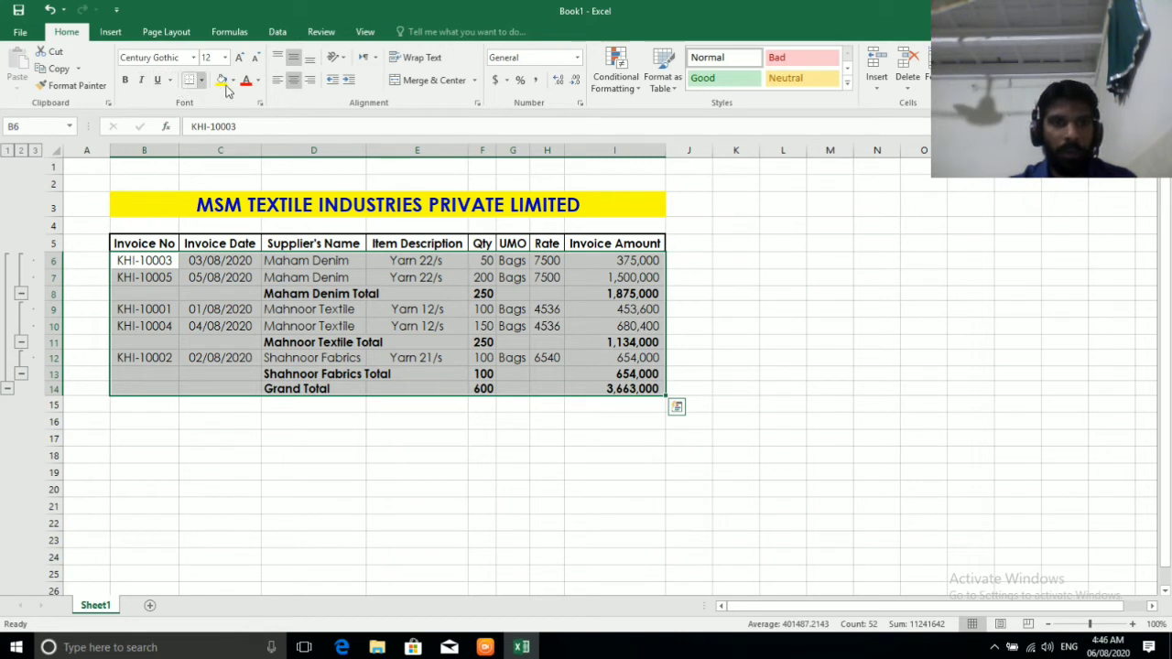
Toggle bold and then italic on and off for the invoice data B6:I14
{"action": "left_click", "coordinate": [126, 81]}
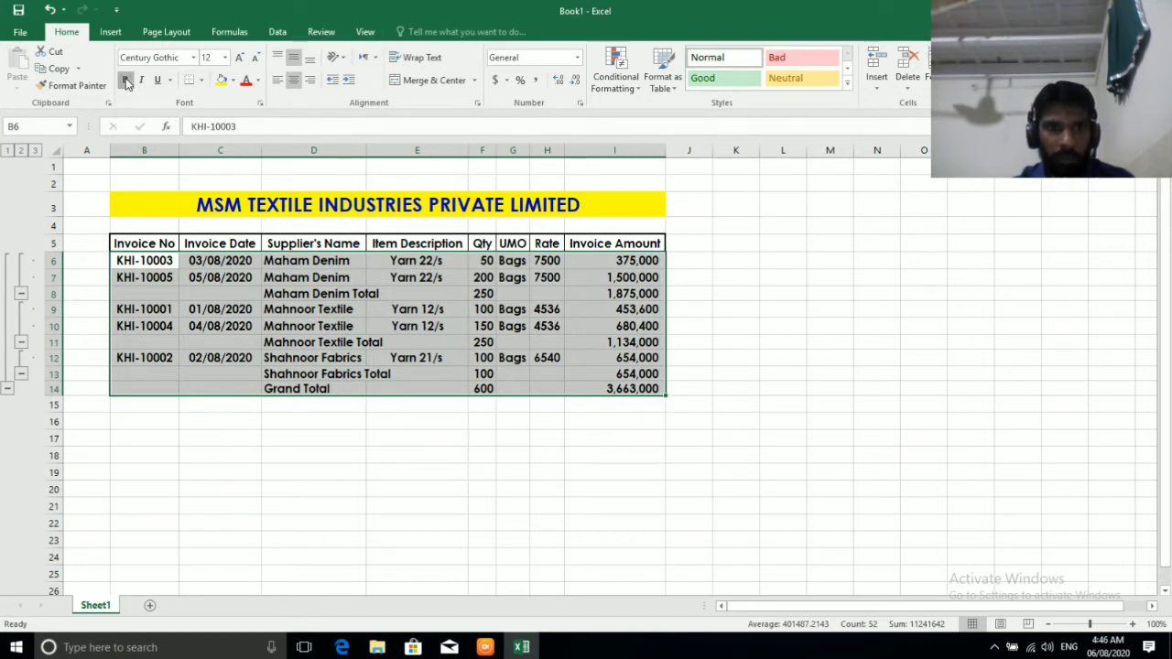
{"action": "left_click", "coordinate": [126, 81]}
{"action": "left_click", "coordinate": [144, 82]}
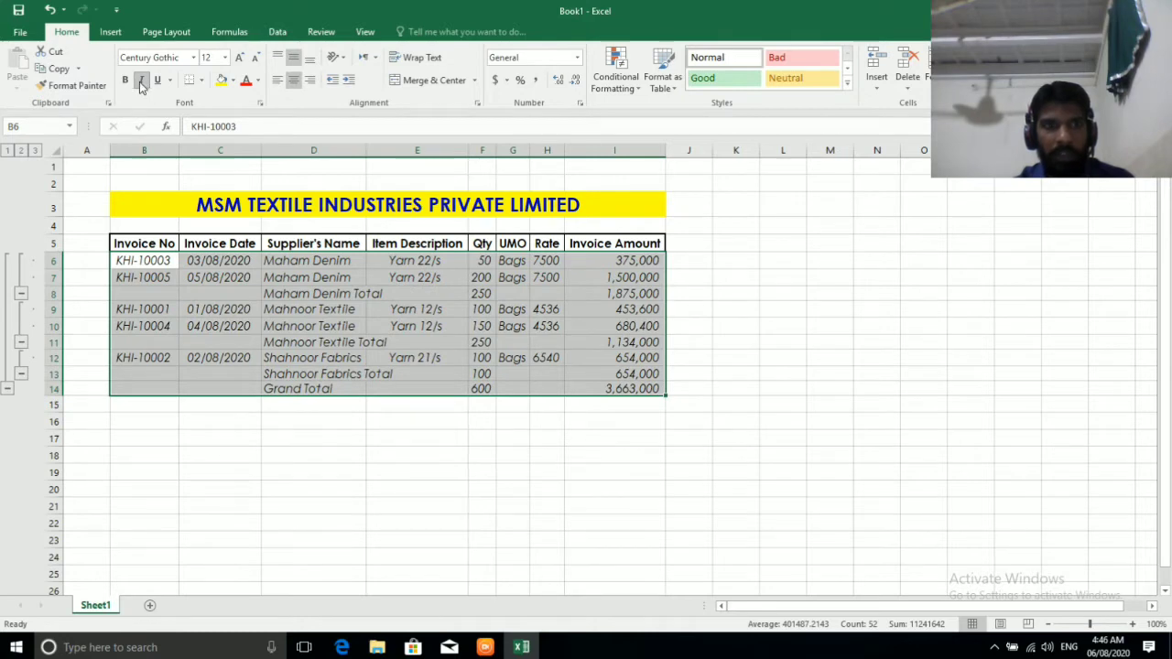
{"action": "left_click", "coordinate": [142, 82]}
Try single, double, then single underline on the invoice data, finally removing underline with Ctrl+U
{"action": "left_click", "coordinate": [159, 81]}
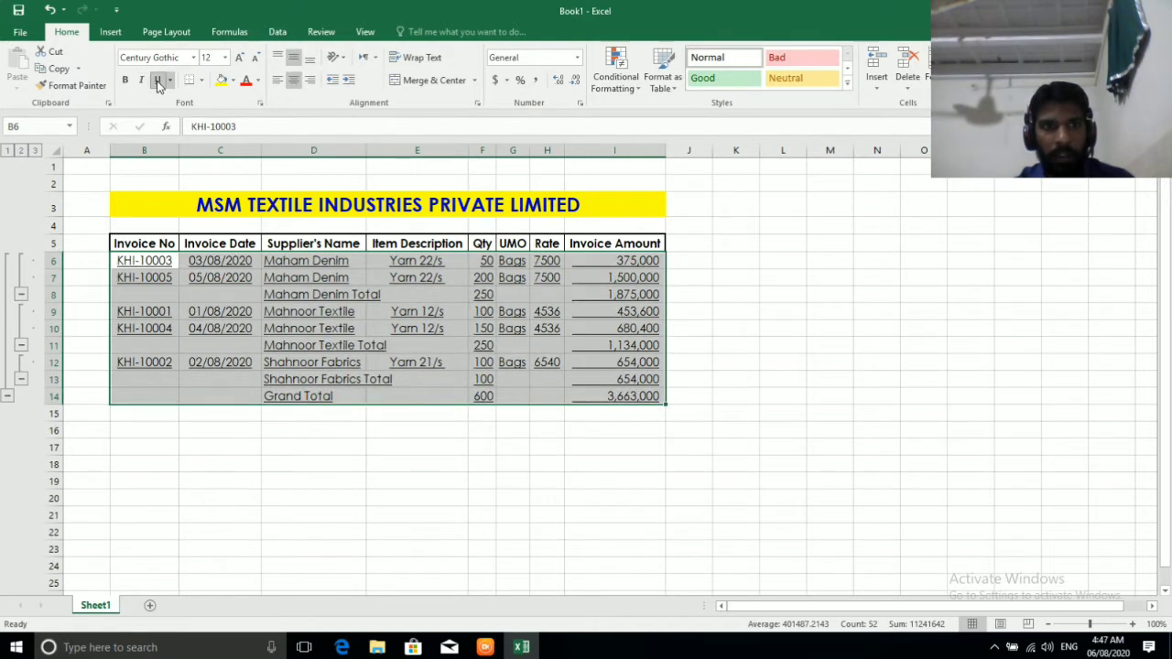
{"action": "left_click", "coordinate": [159, 81]}
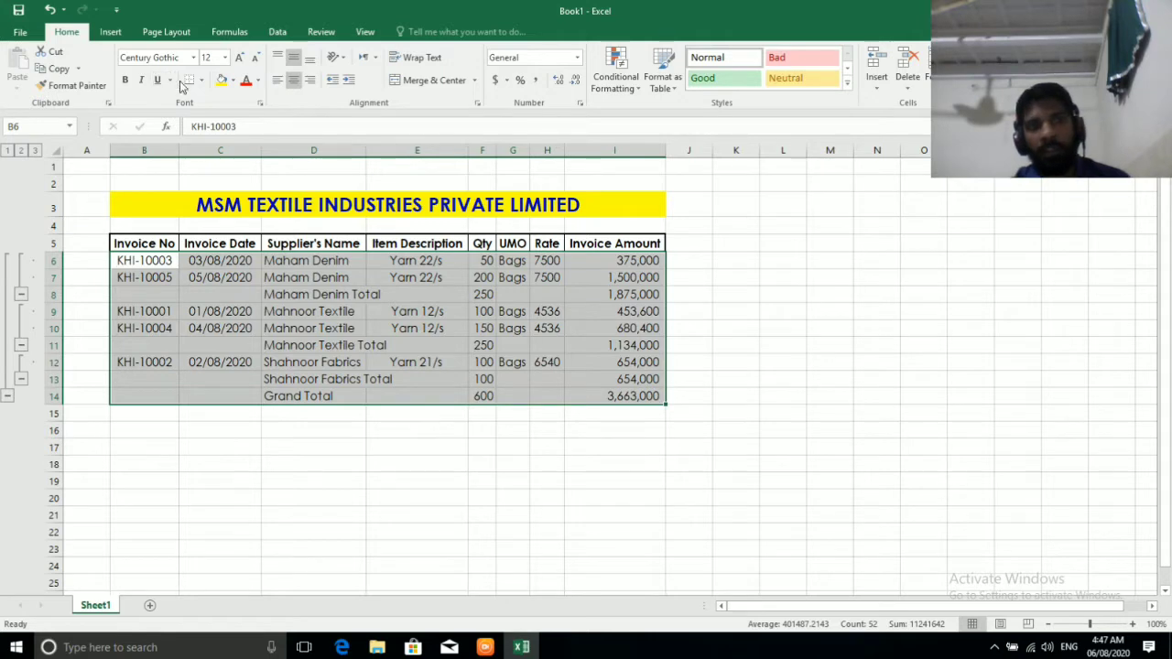
{"action": "left_click", "coordinate": [170, 81]}
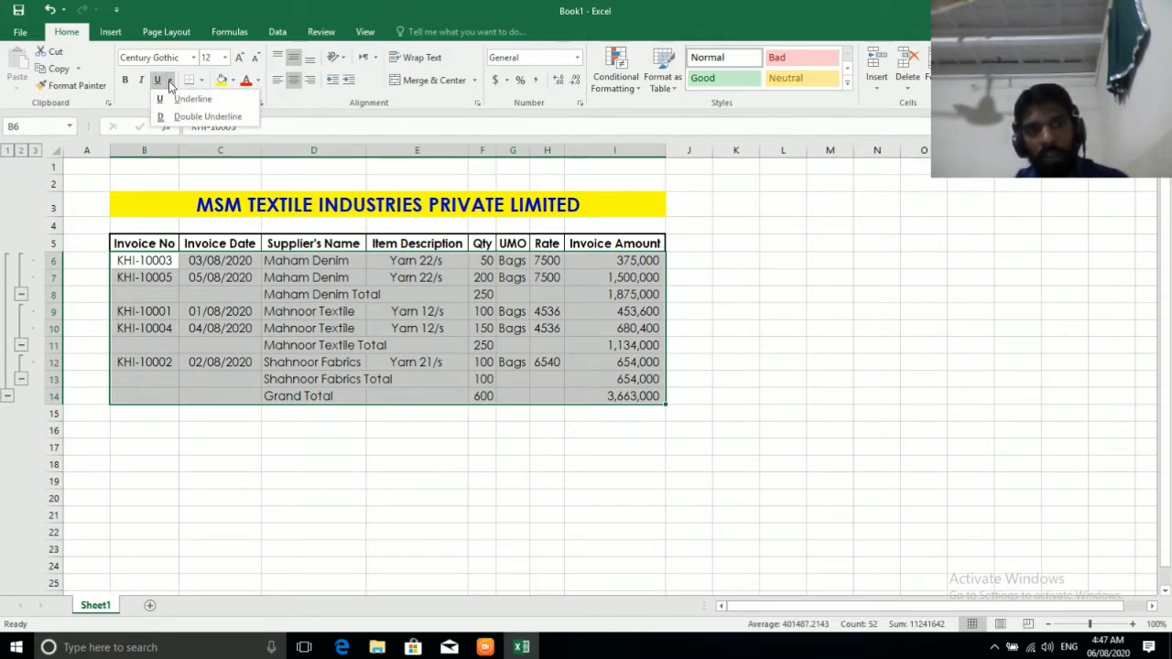
{"action": "left_click", "coordinate": [185, 117]}
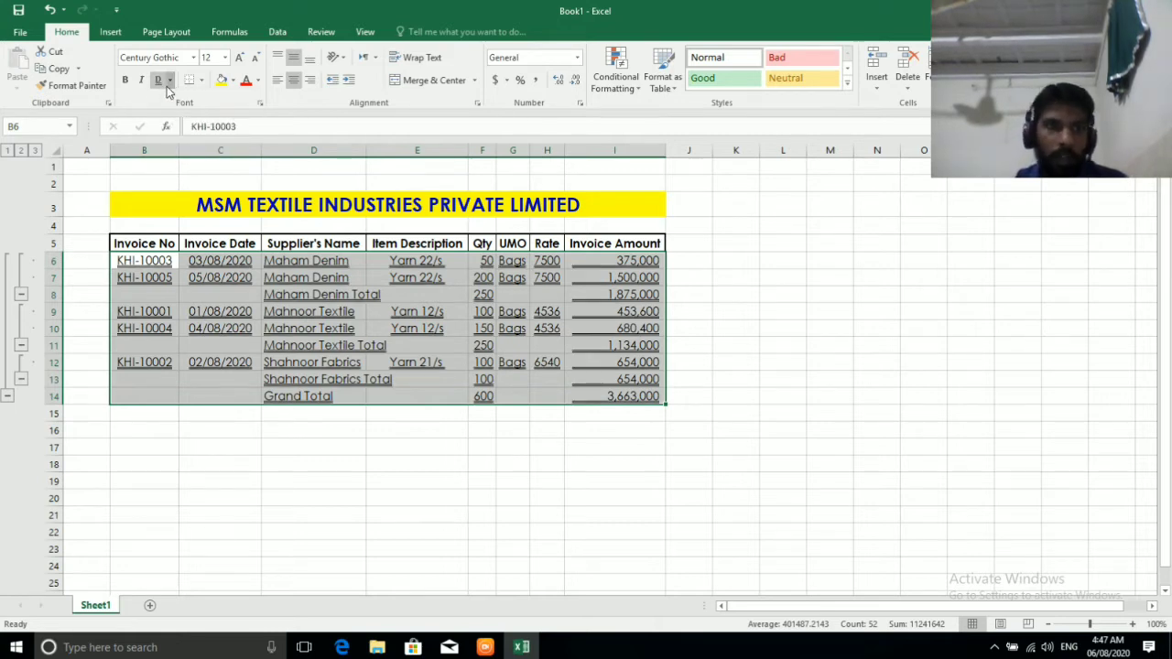
{"action": "left_click", "coordinate": [169, 81]}
{"action": "left_click", "coordinate": [168, 99]}
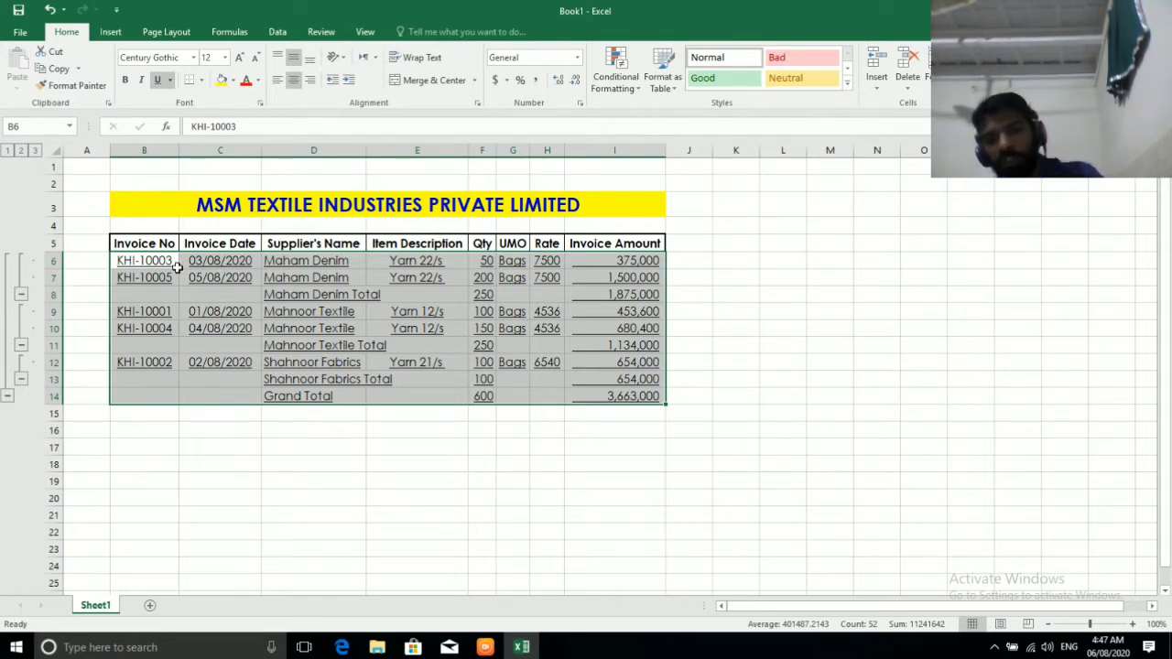
{"action": "key", "text": "ctrl+u"}
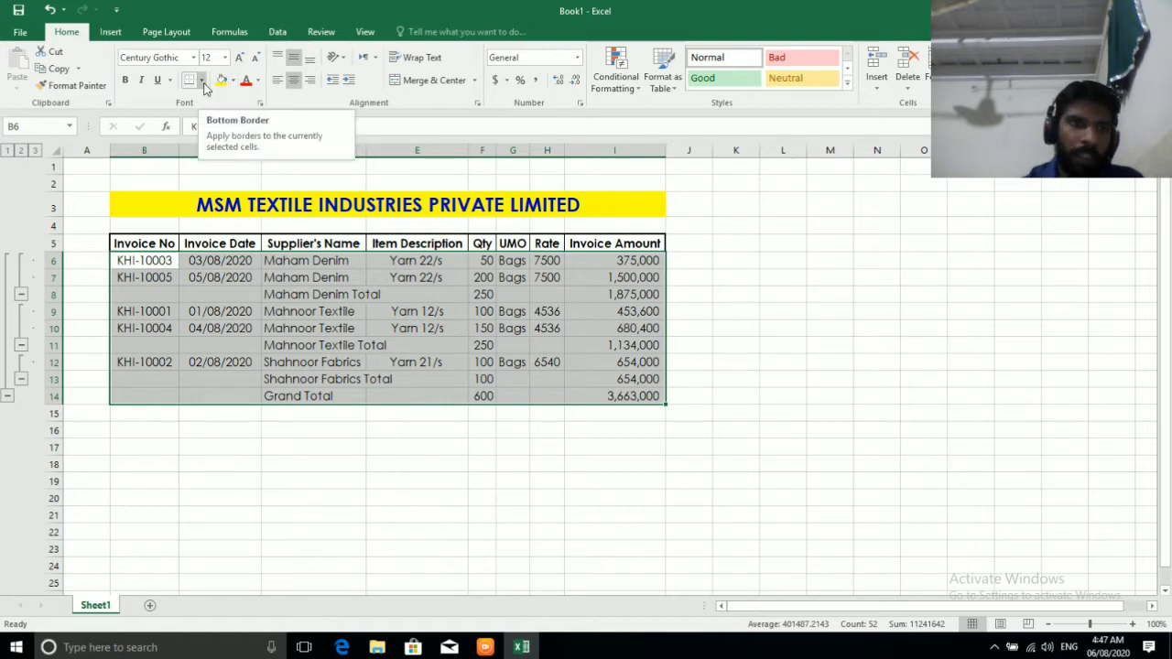
{"action": "left_click", "coordinate": [203, 83]}
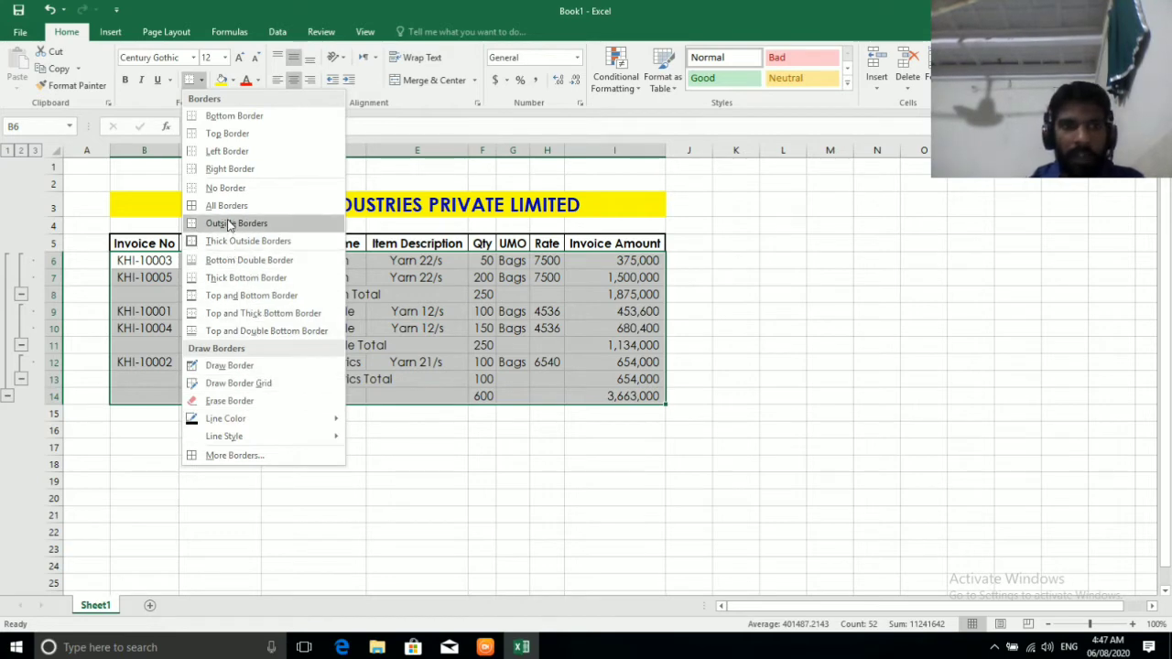
{"action": "left_click", "coordinate": [368, 174]}
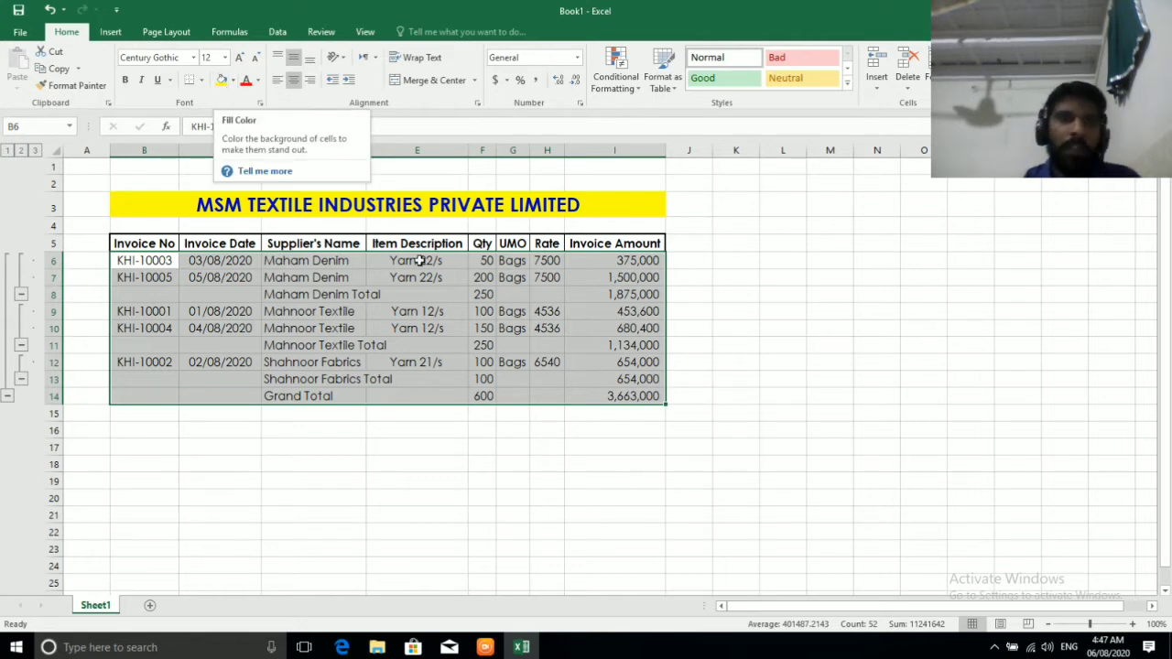
{"action": "left_click", "coordinate": [388, 203]}
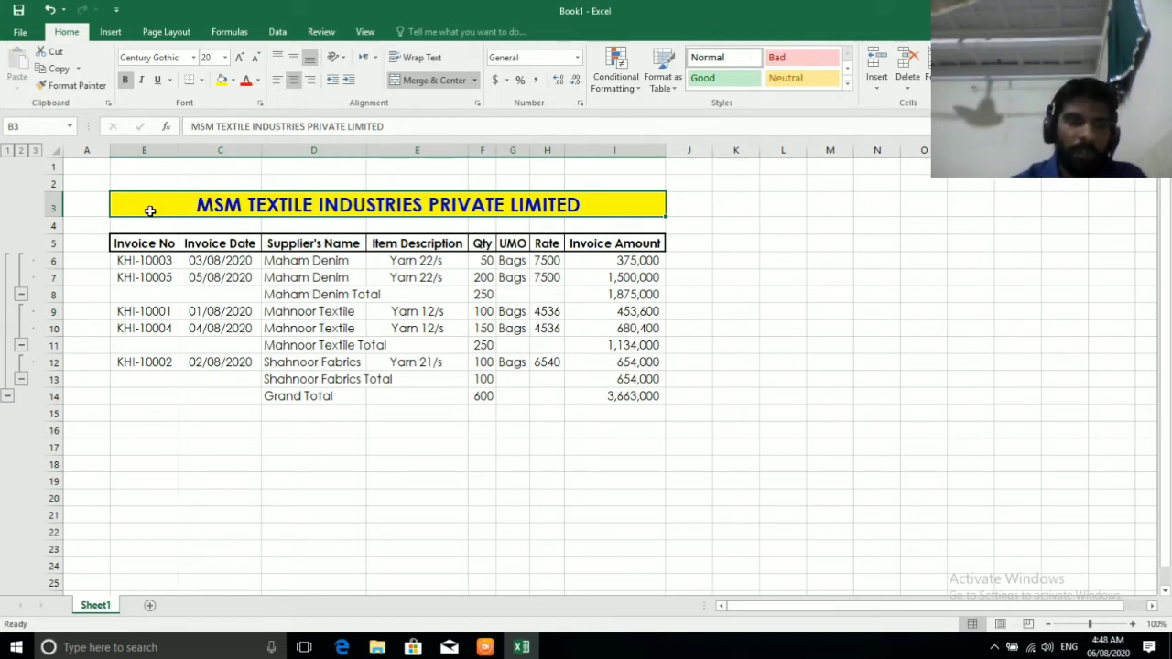
{"action": "left_click", "coordinate": [434, 80]}
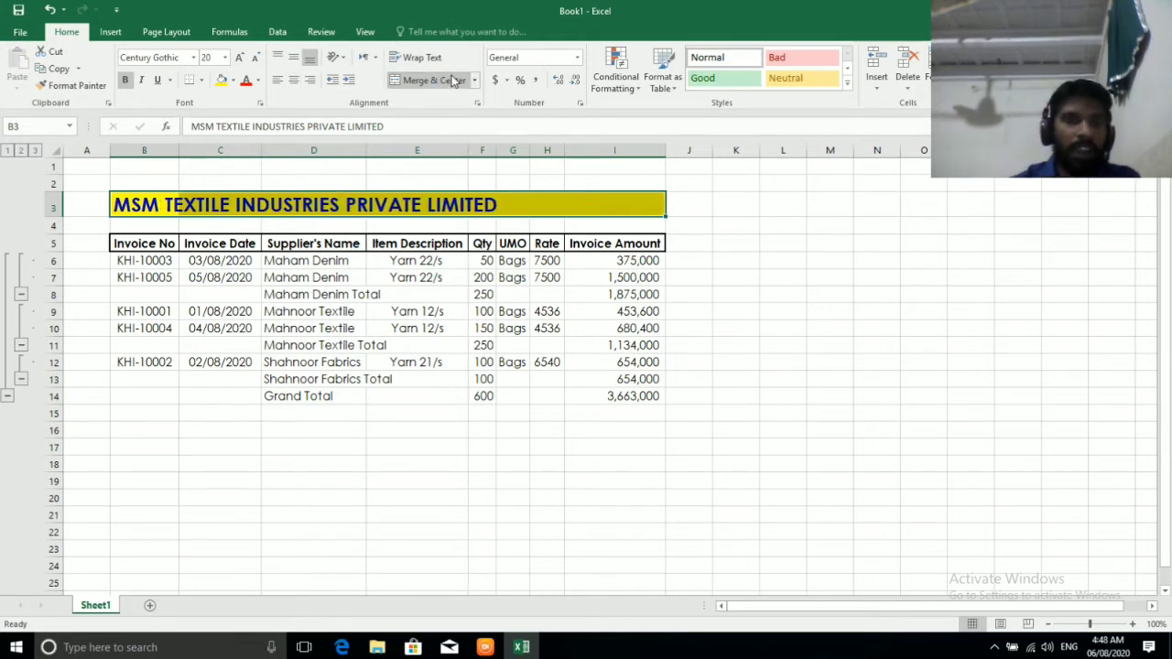
{"action": "left_click", "coordinate": [396, 278]}
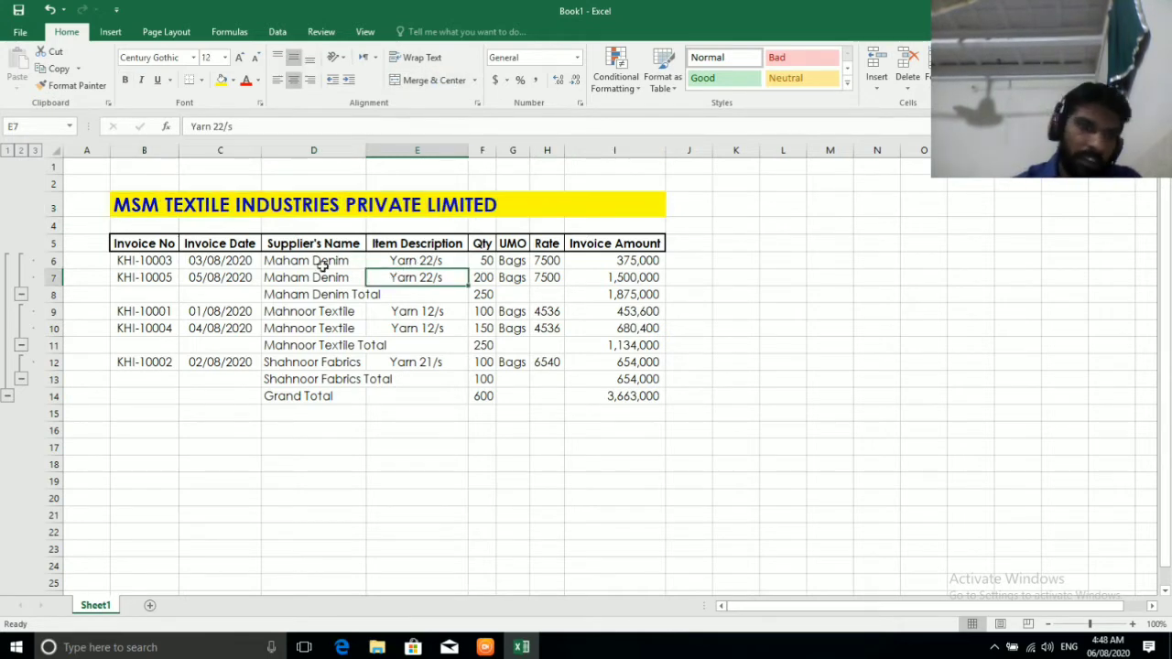
{"action": "mouse_move", "coordinate": [117, 203]}
{"action": "left_mouse_down"}
{"action": "mouse_move", "coordinate": [481, 183]}
{"action": "mouse_move", "coordinate": [645, 201]}
{"action": "left_mouse_up"}
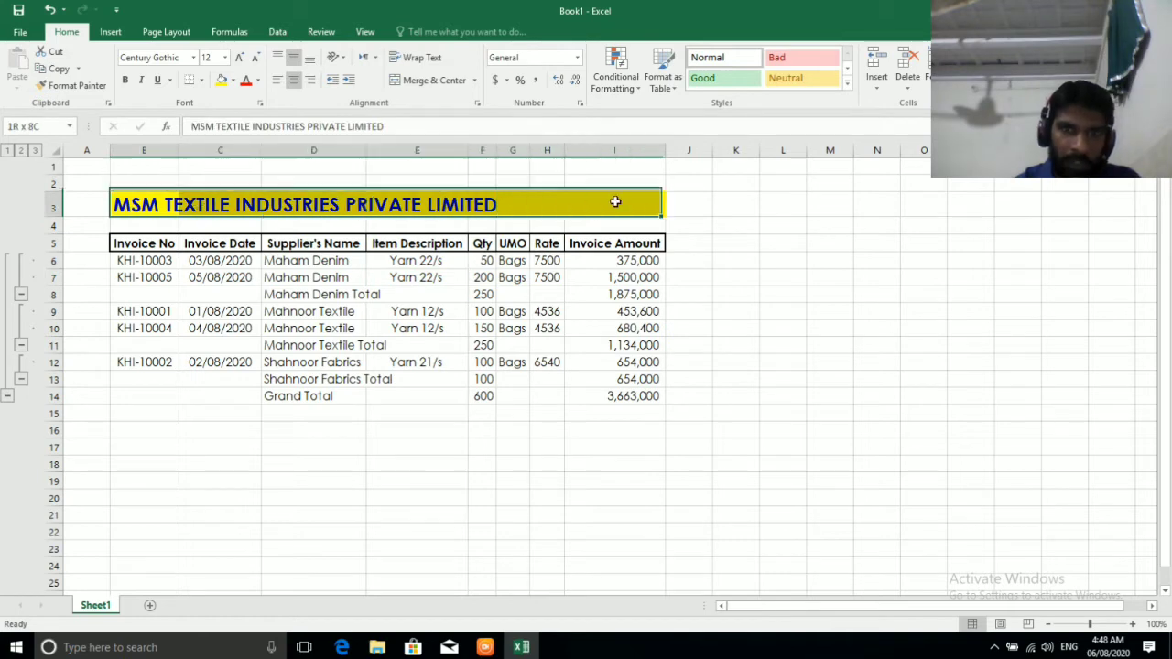
{"action": "left_click", "coordinate": [408, 82]}
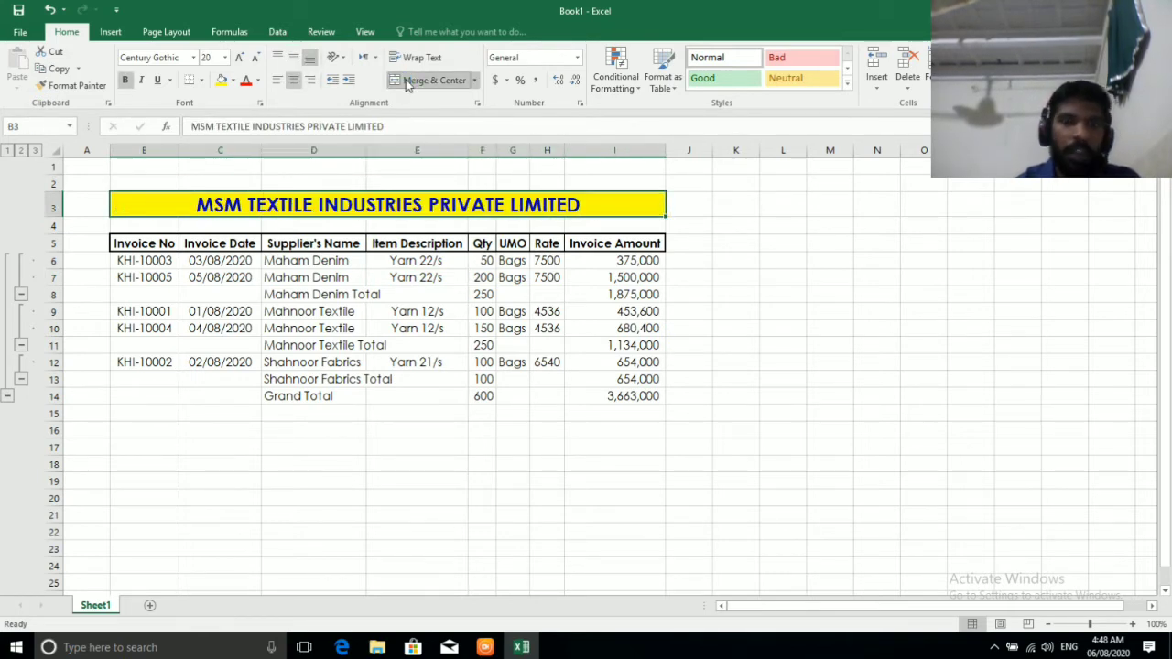
{"action": "left_click", "coordinate": [276, 81]}
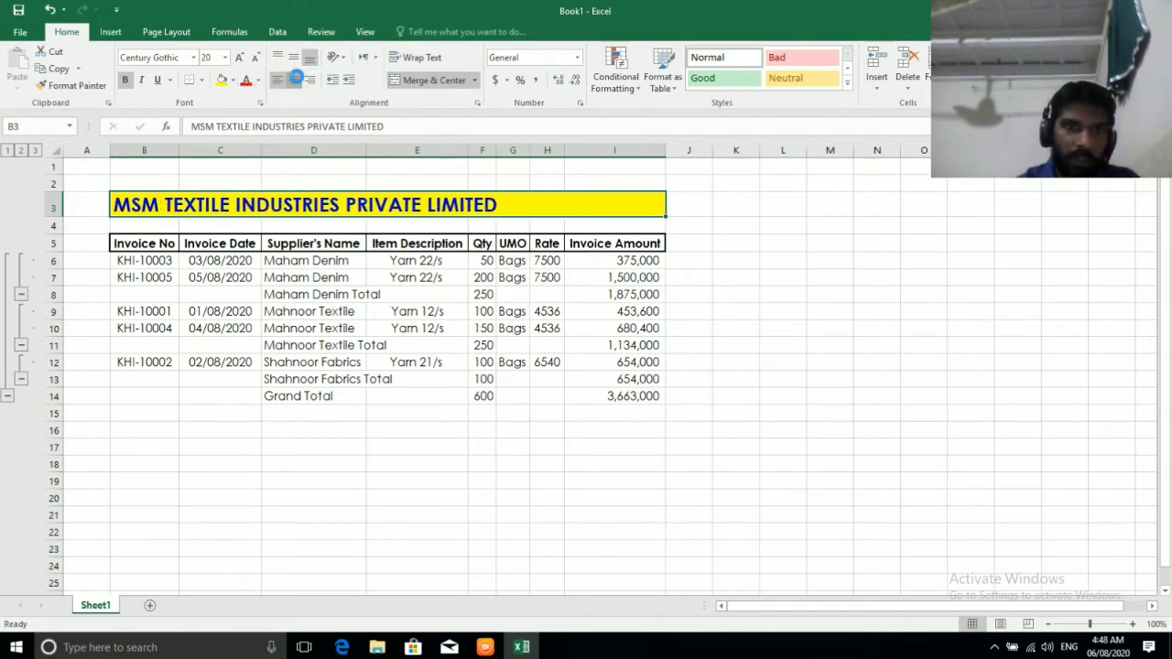
{"action": "left_click", "coordinate": [293, 80]}
{"action": "left_click", "coordinate": [309, 81]}
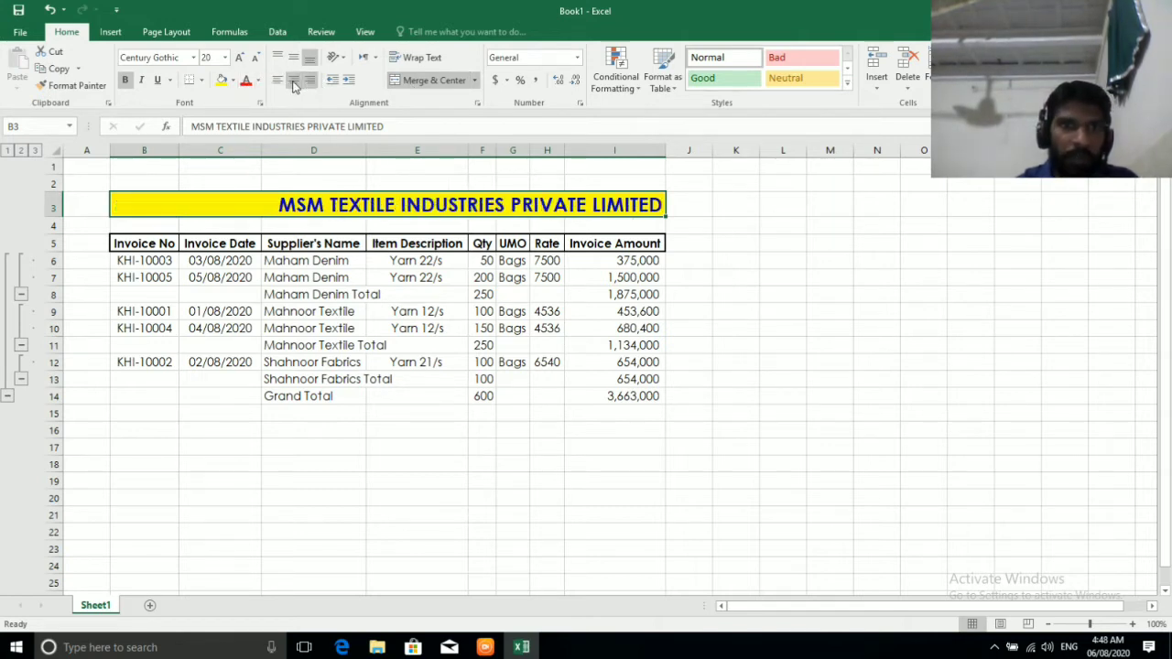
{"action": "left_click", "coordinate": [293, 81]}
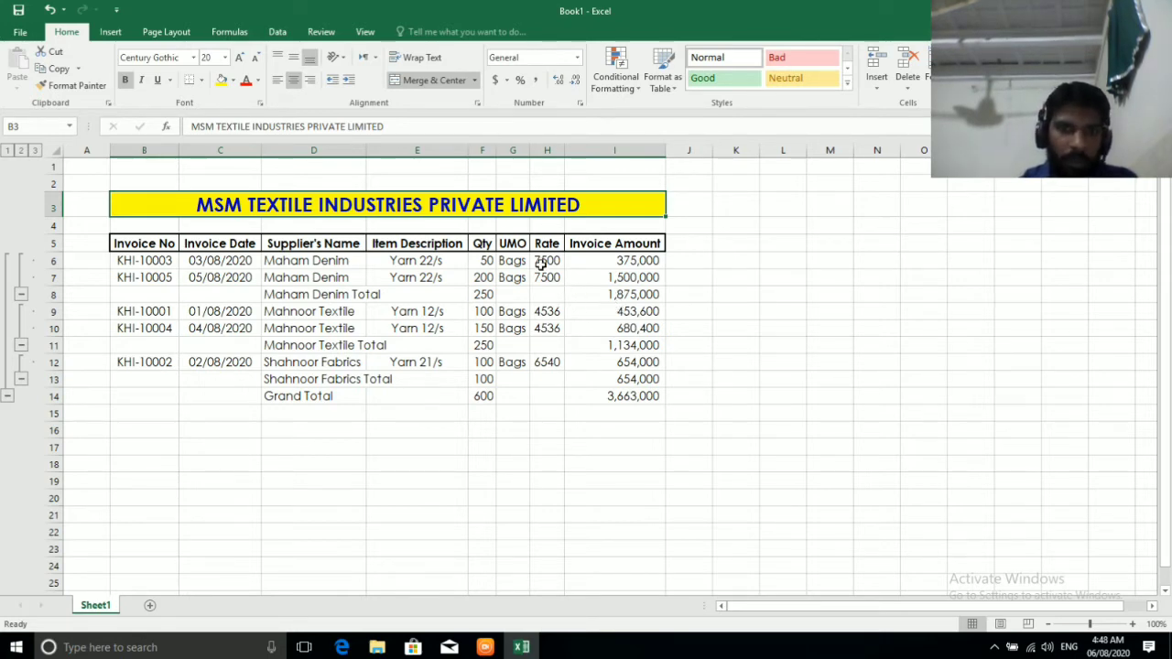
Select the Invoice Amount cells I6:I14, down to the 3,663,000 grand total
{"action": "left_click_drag", "start_coordinate": [546, 259], "coordinate": [547, 363]}
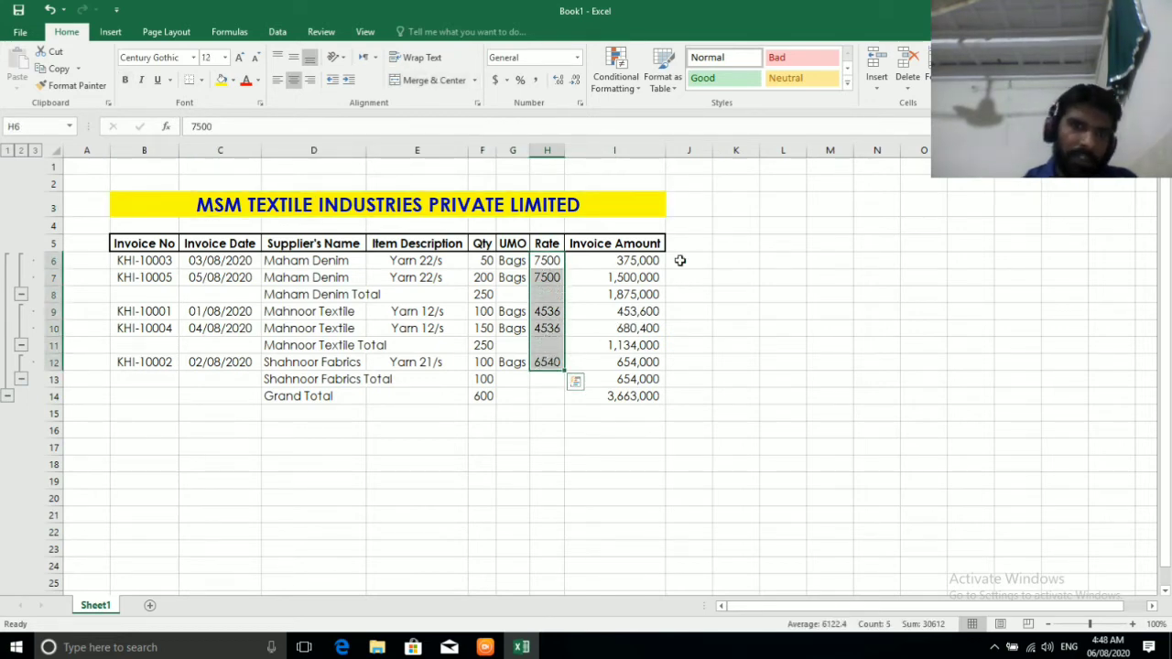
{"action": "left_click", "coordinate": [654, 260]}
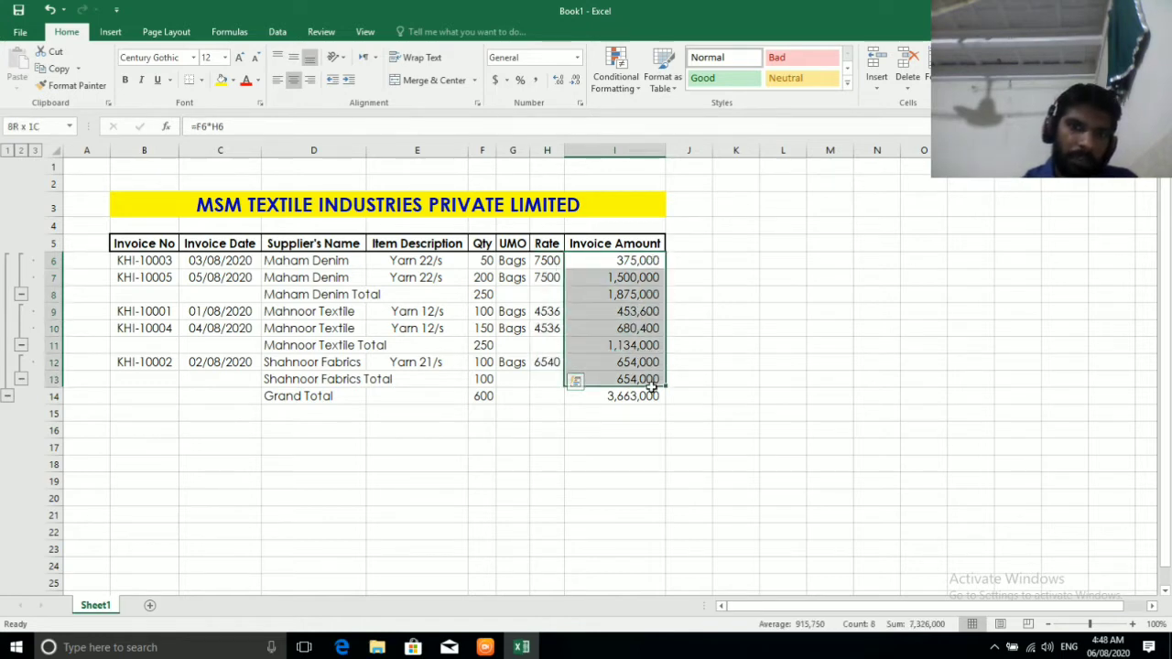
{"action": "left_click_drag", "start_coordinate": [652, 291], "coordinate": [653, 396]}
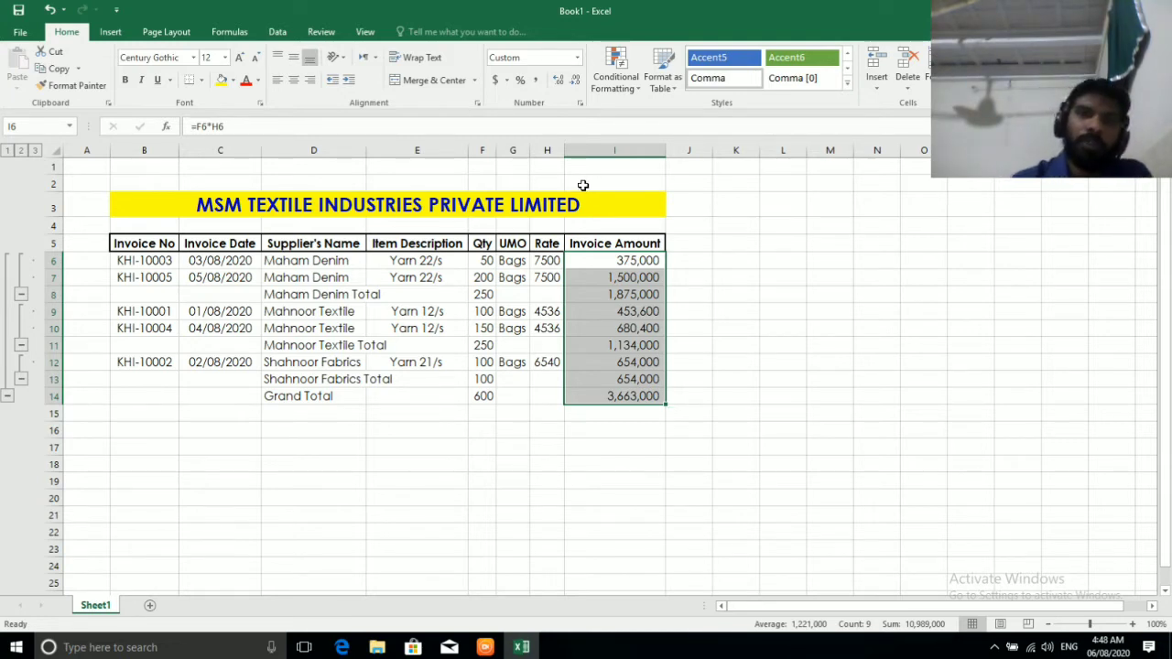
Format the Invoice Amount cells as Currency with 0 decimal places and no symbol
{"action": "left_click", "coordinate": [540, 81]}
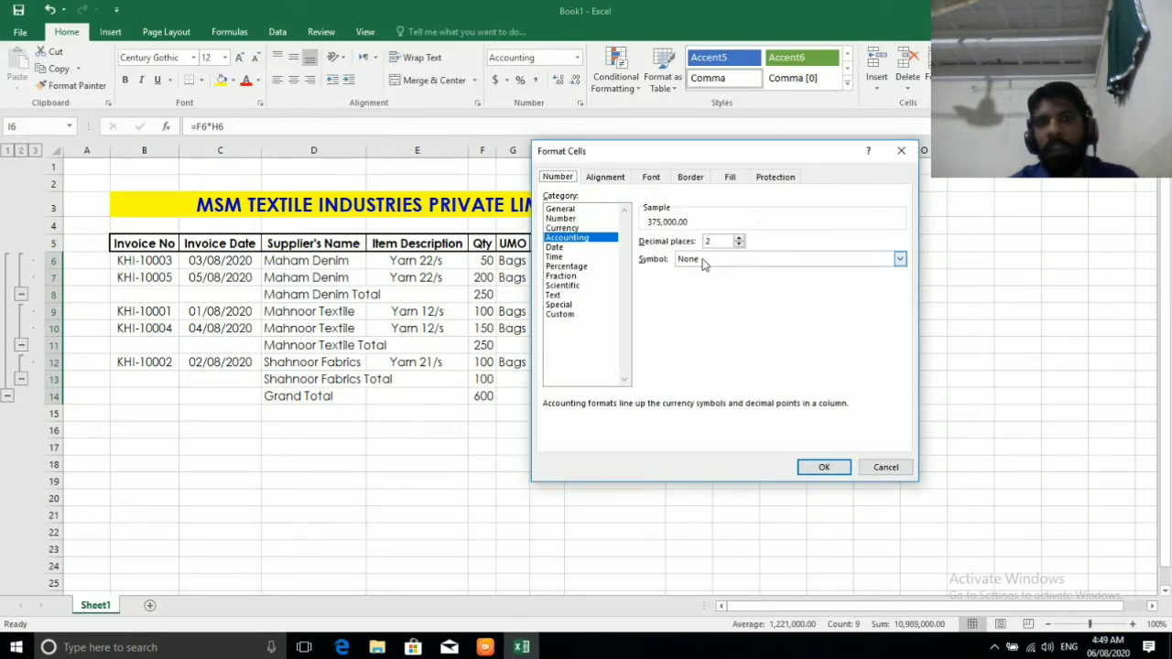
{"action": "left_click", "coordinate": [569, 229]}
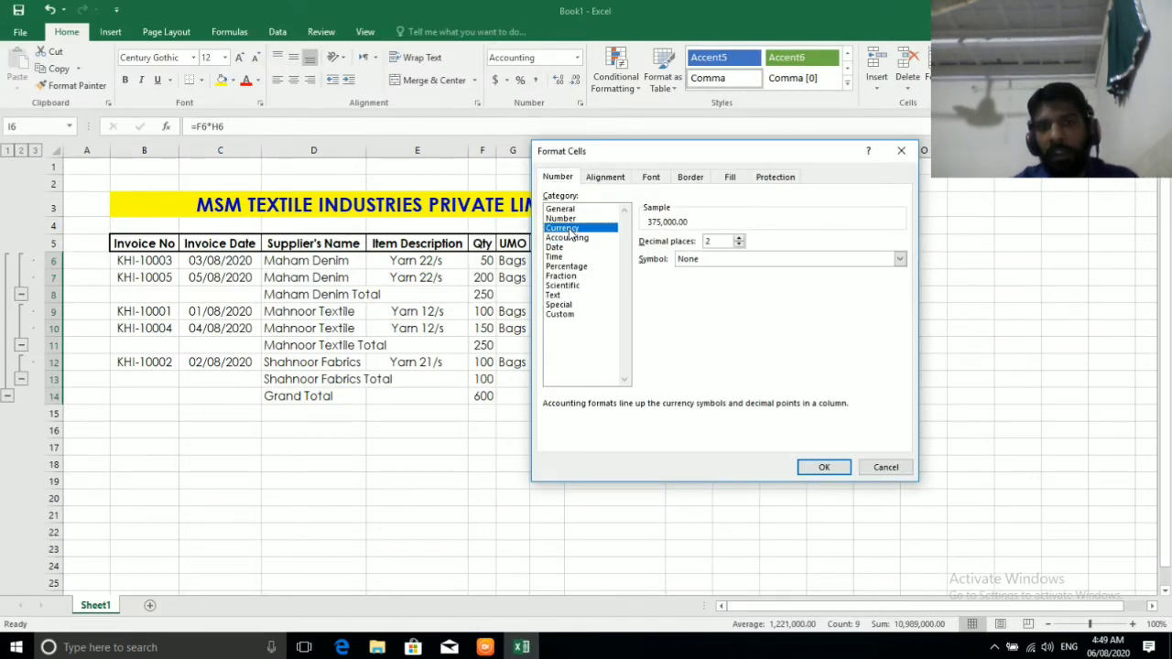
{"action": "left_click", "coordinate": [739, 245]}
{"action": "left_click", "coordinate": [739, 244]}
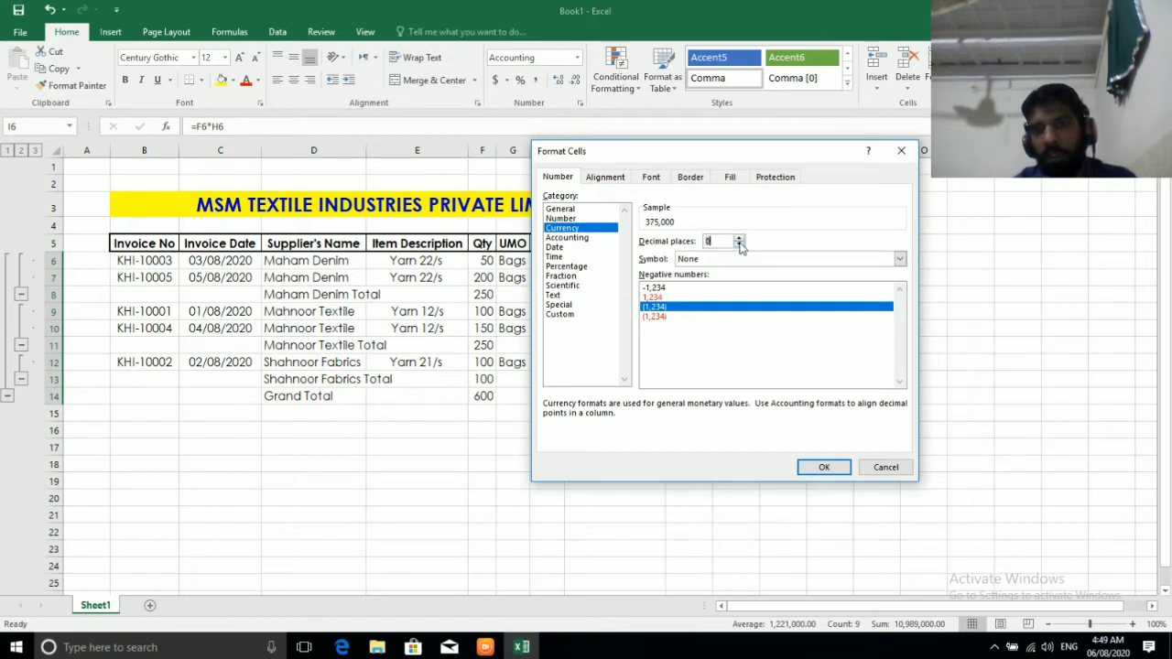
{"action": "left_click", "coordinate": [822, 468]}
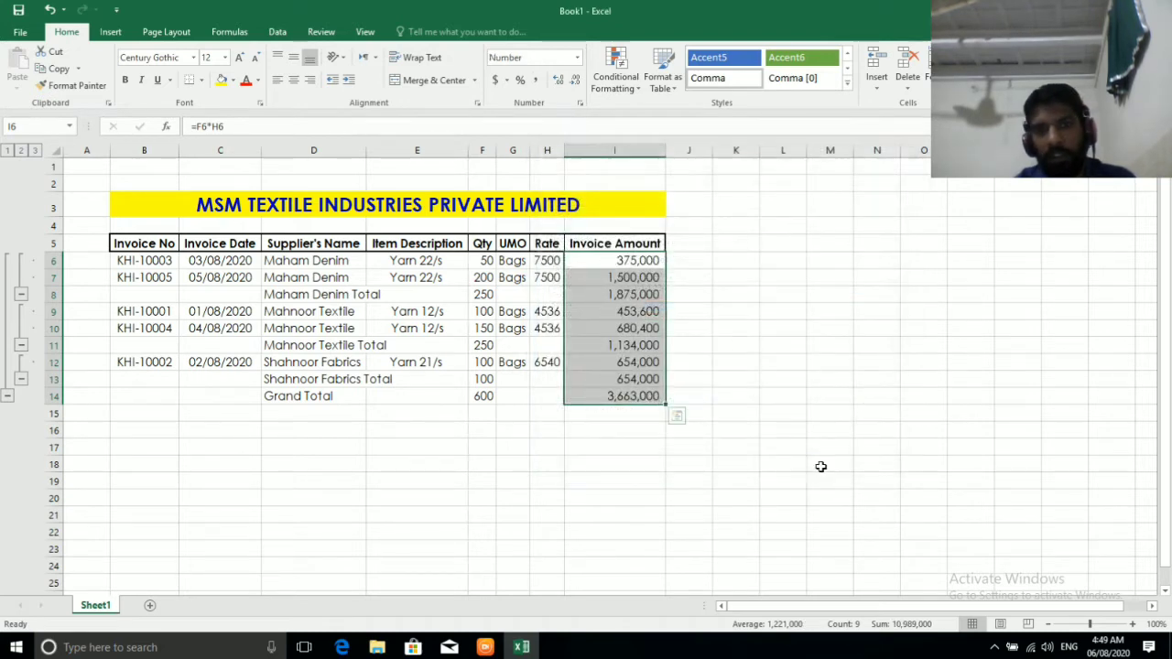
{"action": "left_click", "coordinate": [779, 330]}
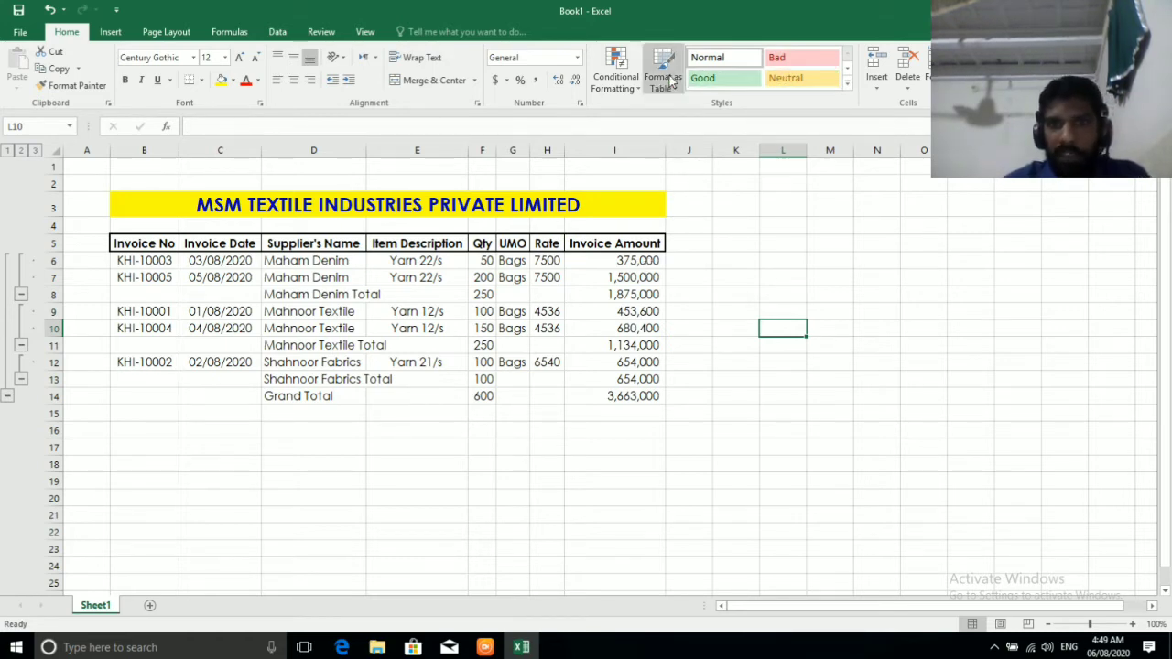
{"action": "left_click", "coordinate": [634, 86]}
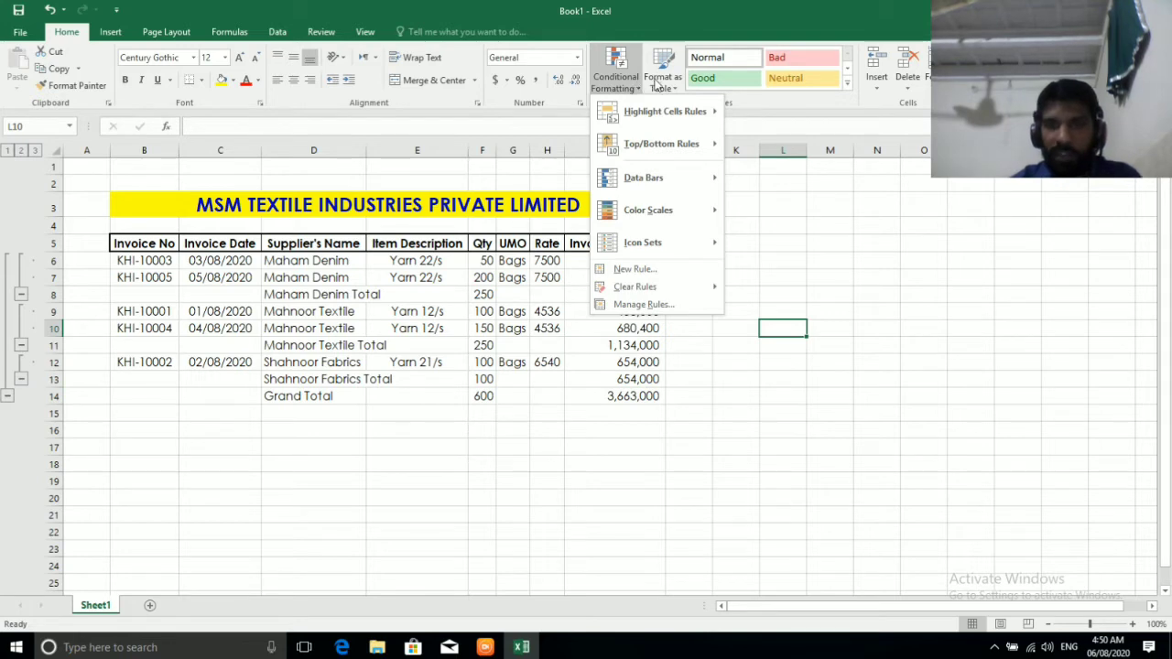
{"action": "left_click", "coordinate": [770, 211]}
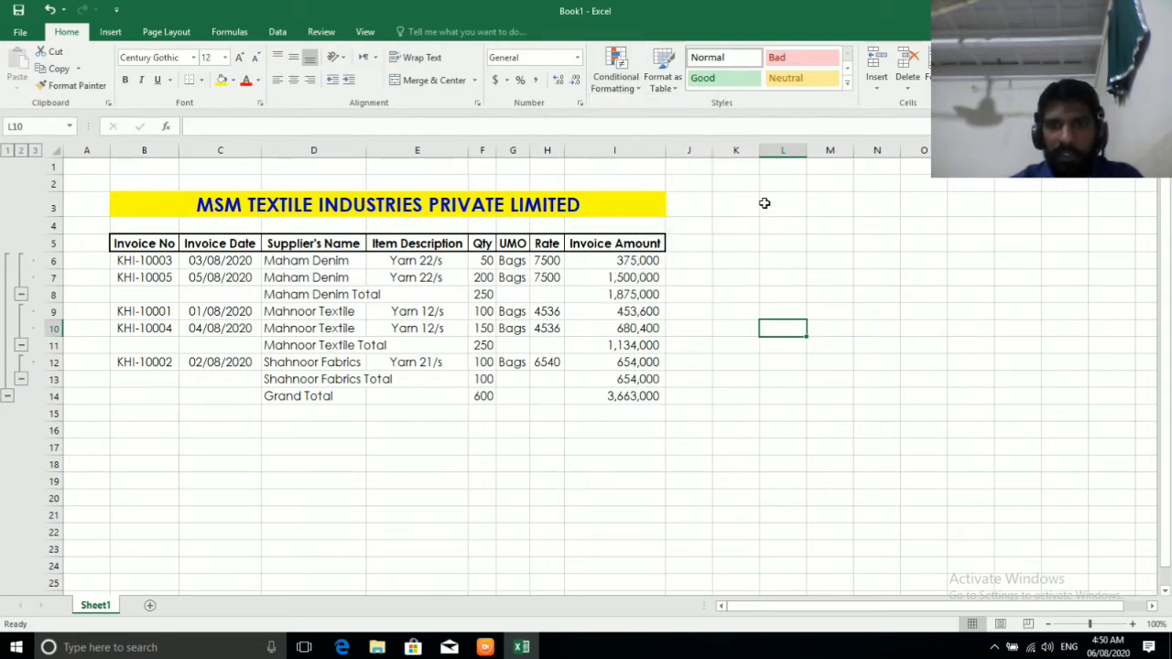
{"action": "left_click", "coordinate": [676, 81]}
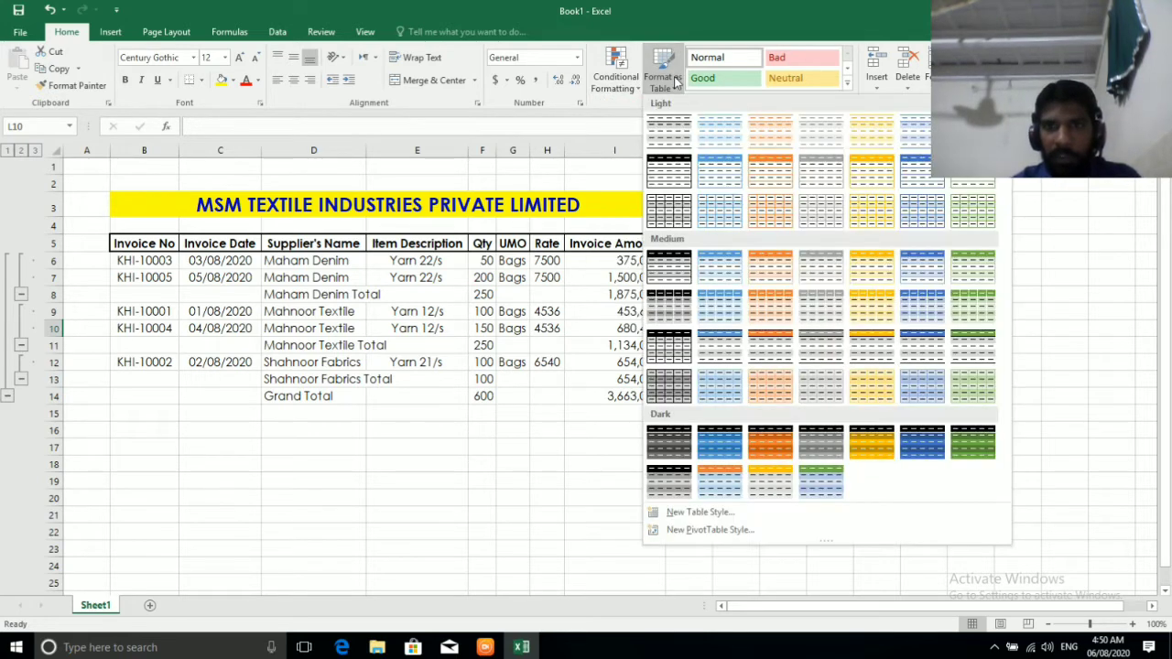
{"action": "left_click", "coordinate": [1023, 246]}
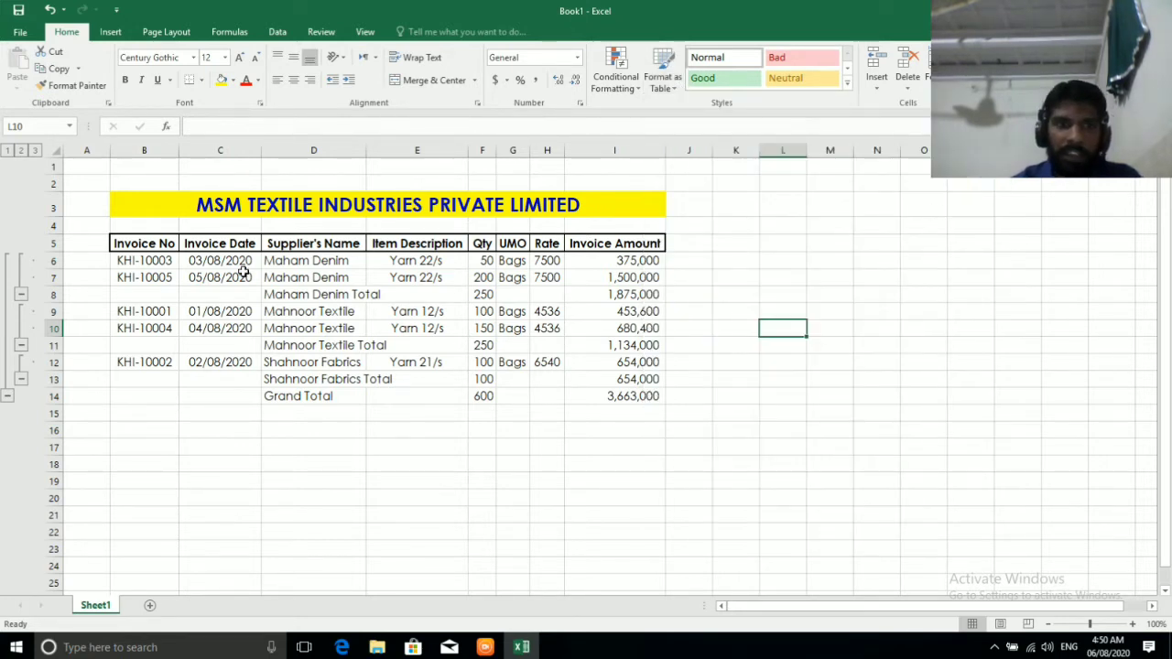
Copy the header and two Maham Denim rows B5:I7 and paste them at B3 on a new Sheet2
{"action": "mouse_move", "coordinate": [147, 244]}
{"action": "left_mouse_down"}
{"action": "mouse_move", "coordinate": [638, 263]}
{"action": "mouse_move", "coordinate": [638, 278]}
{"action": "left_mouse_up"}
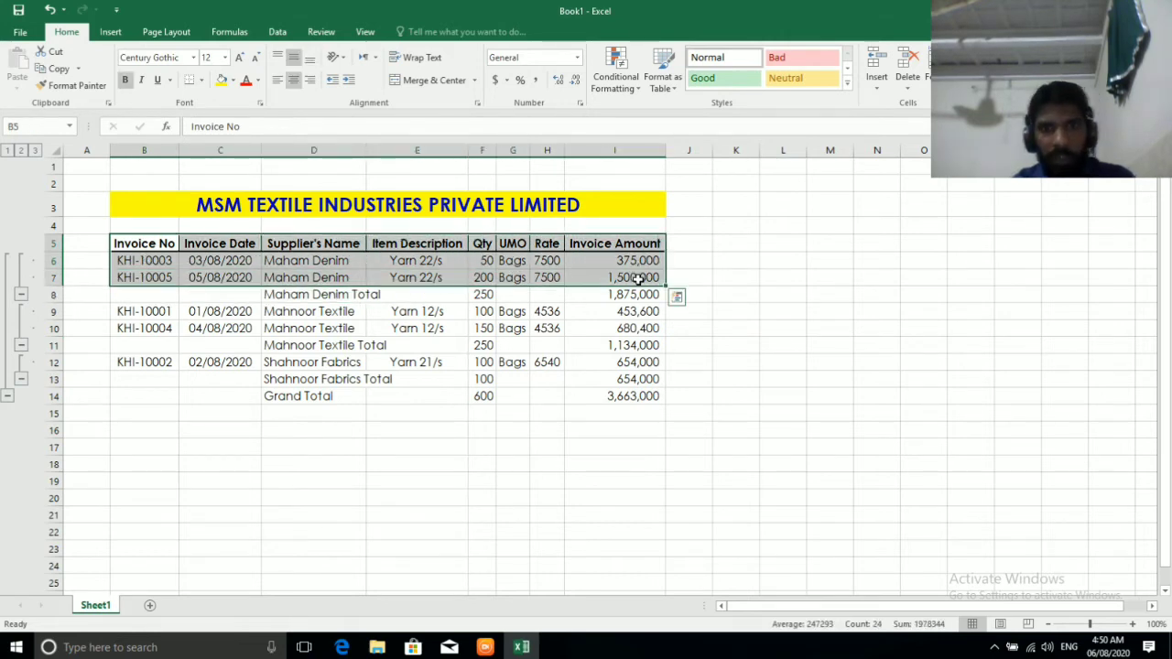
{"action": "key", "text": "ctrl+c"}
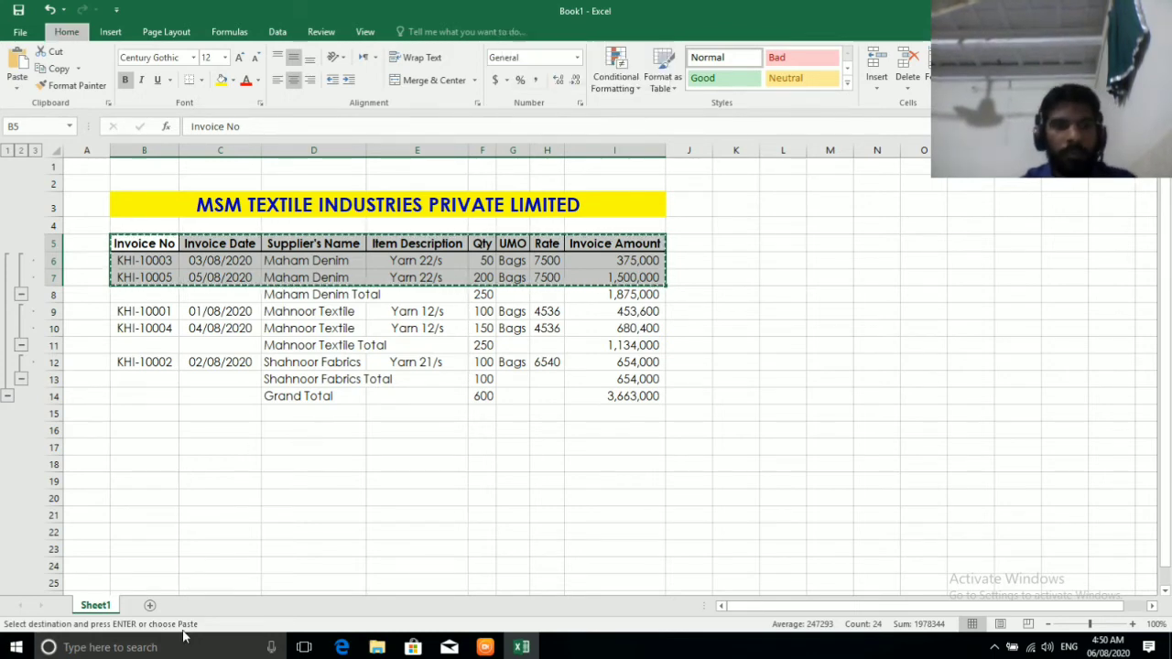
{"action": "key", "text": "shift+F11"}
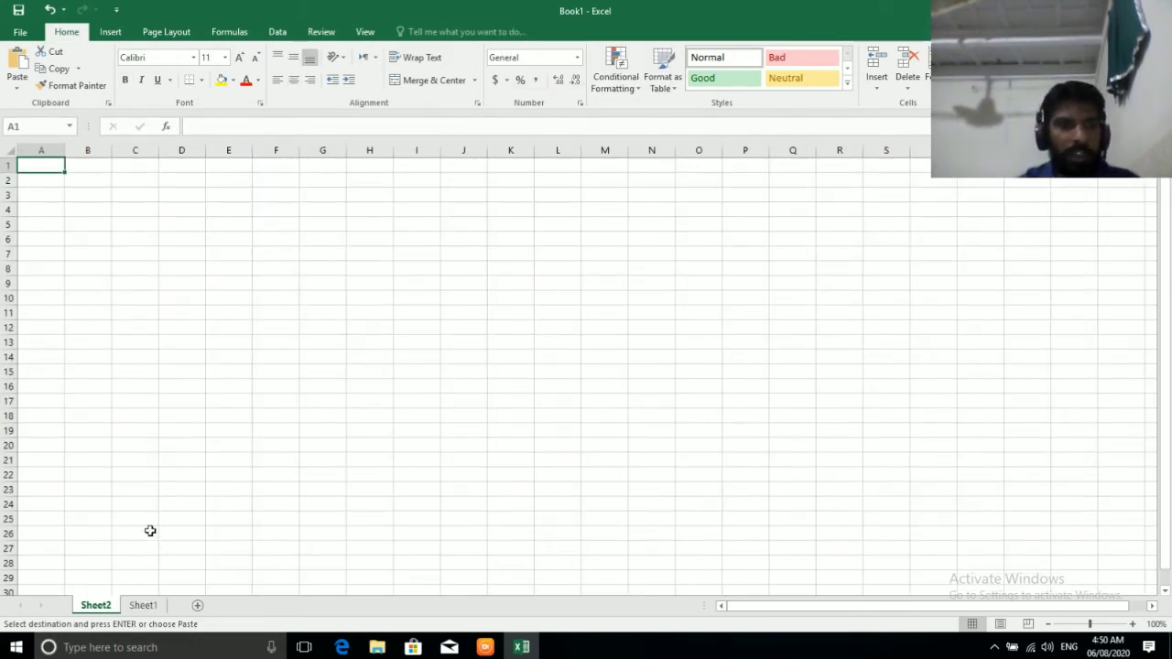
{"action": "left_click", "coordinate": [87, 192]}
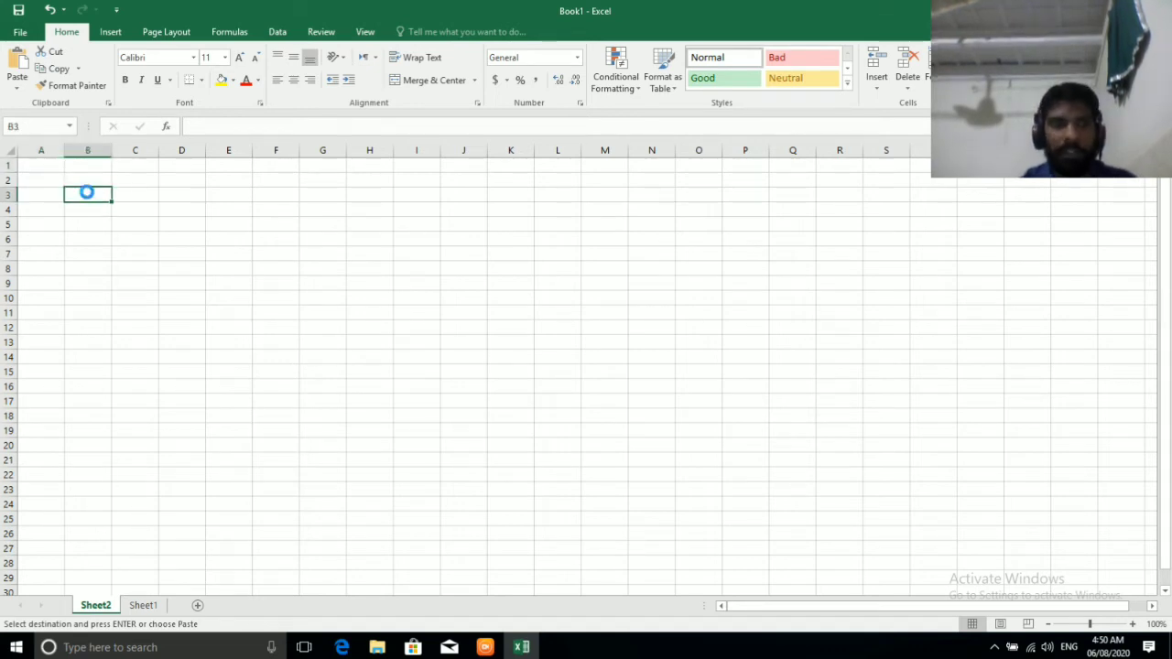
{"action": "key", "text": "ctrl+v"}
{"action": "key", "text": "Escape"}
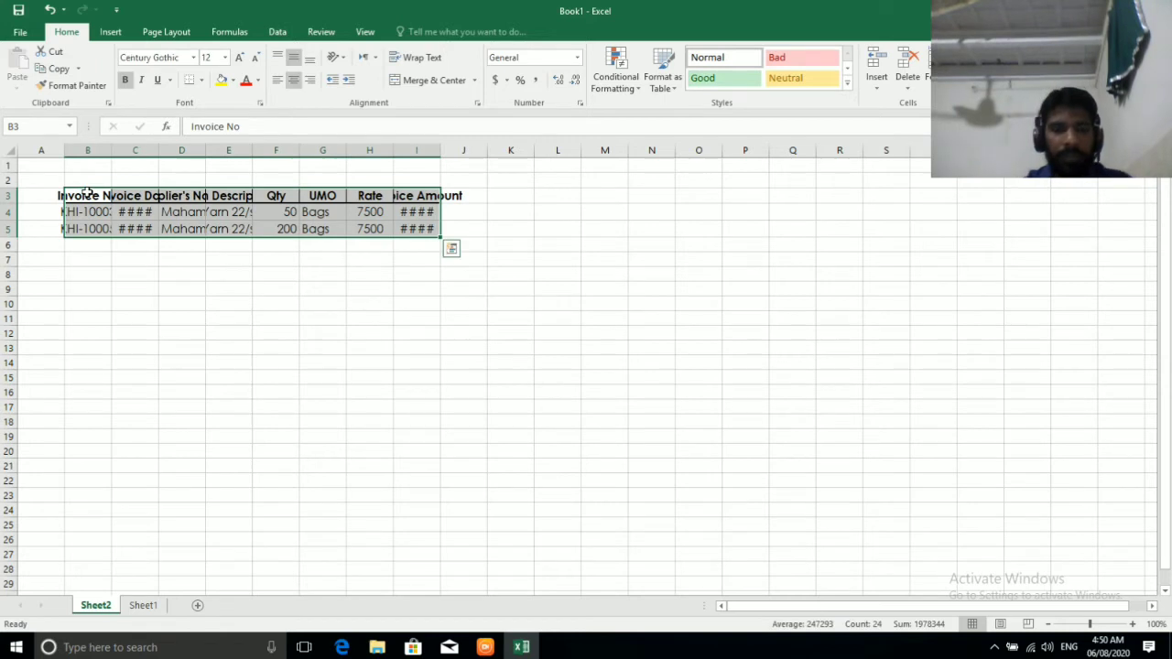
AutoFit the Sheet2 column widths to the pasted invoice data
{"action": "key", "text": "alt+o"}
{"action": "key", "text": "c"}
{"action": "key", "text": "a"}
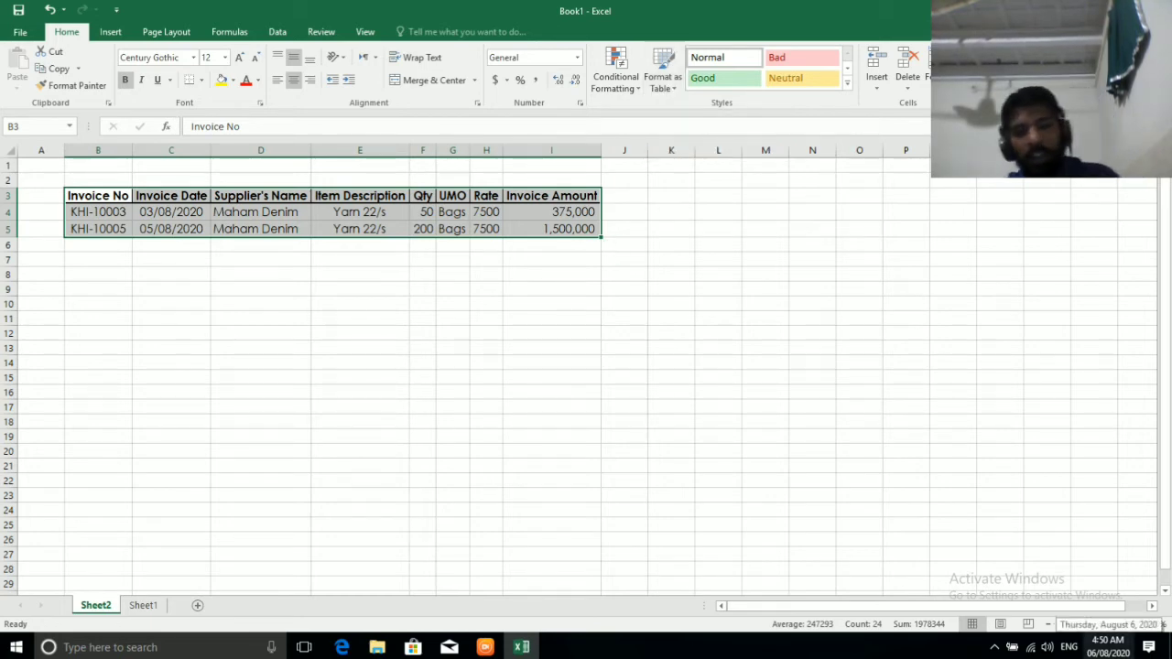
Format the pasted Sheet2 rows as a light blue banded table with 'My table has headers' kept on
{"action": "key", "text": "ctrl+t"}
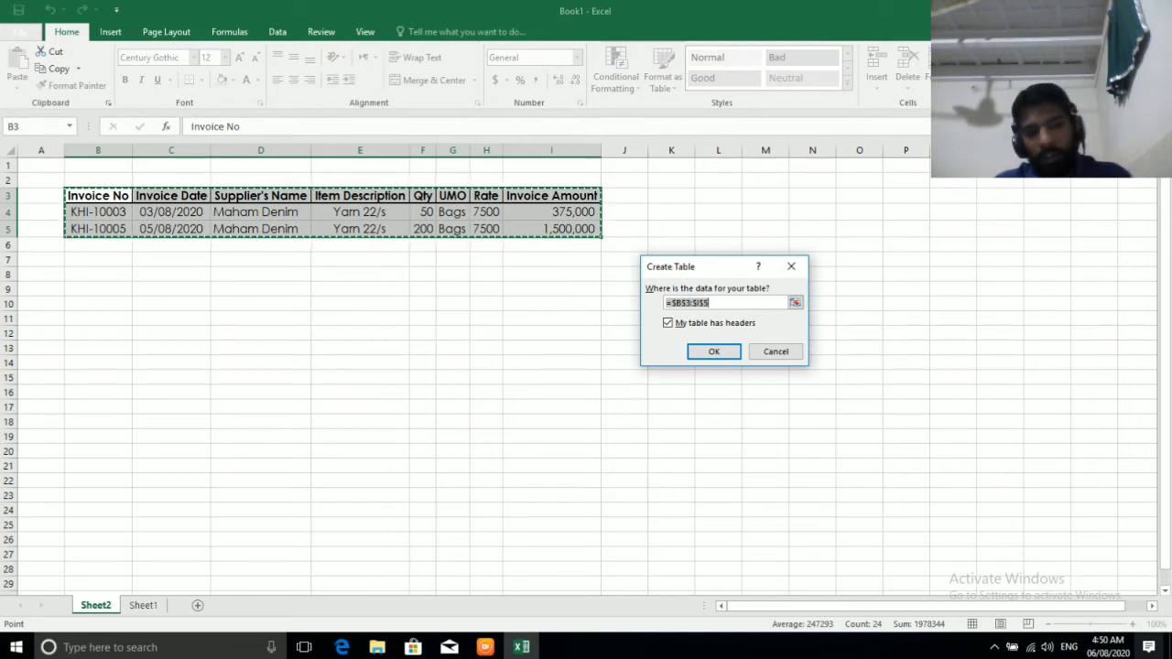
{"action": "key", "text": "Escape"}
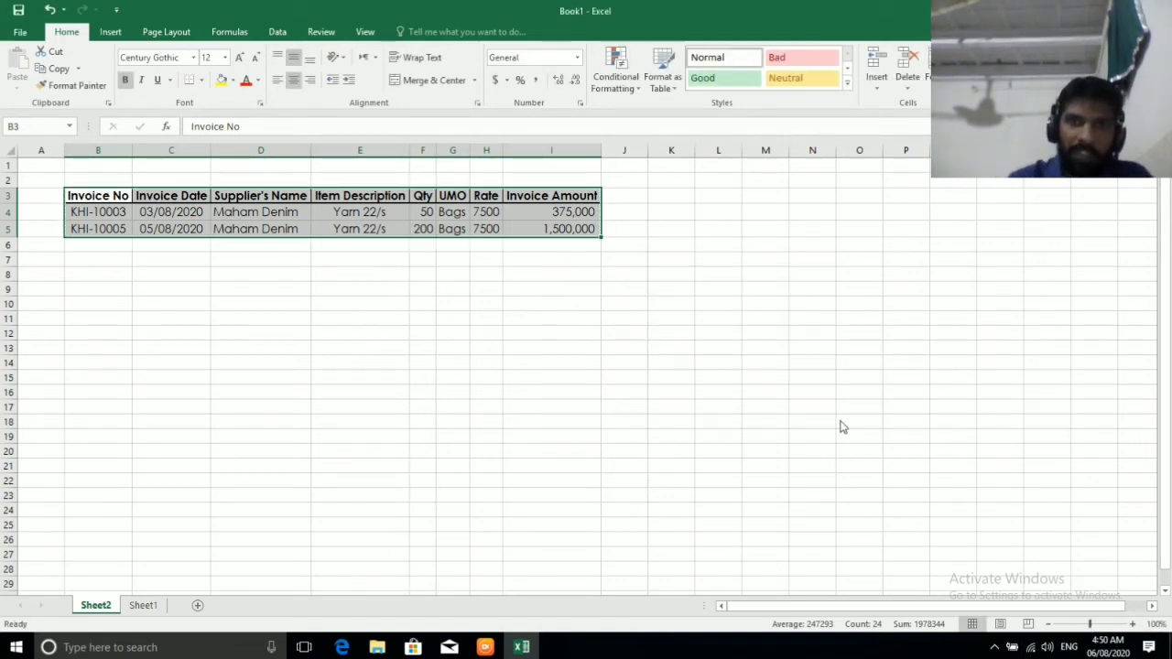
{"action": "left_click", "coordinate": [665, 83]}
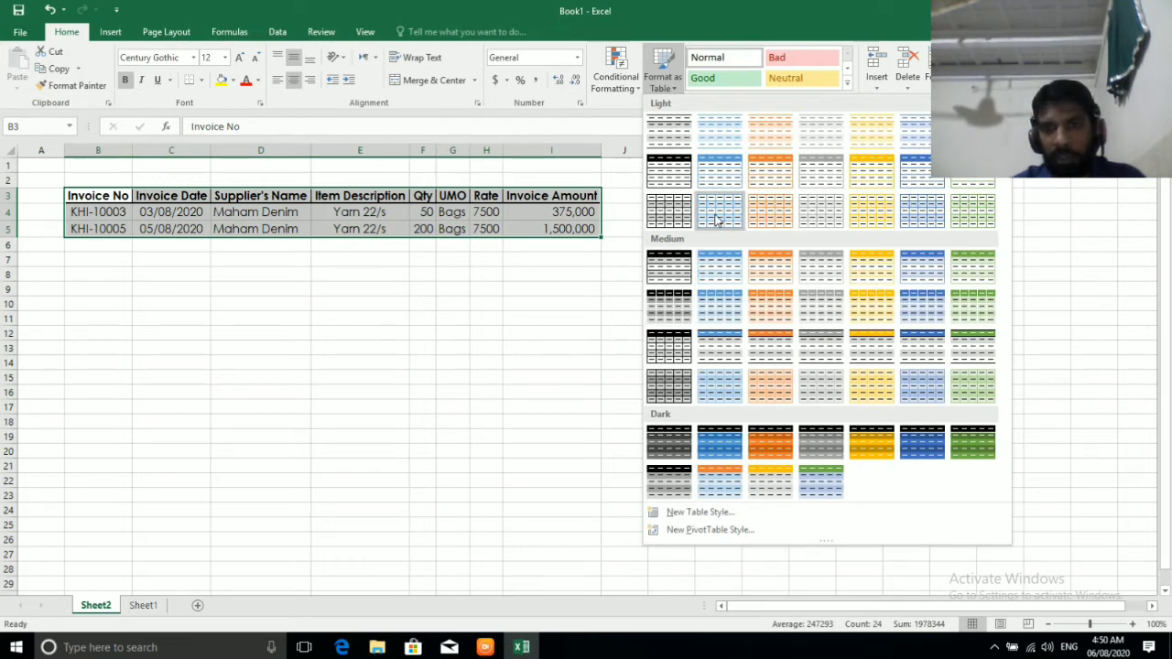
{"action": "left_click", "coordinate": [719, 220]}
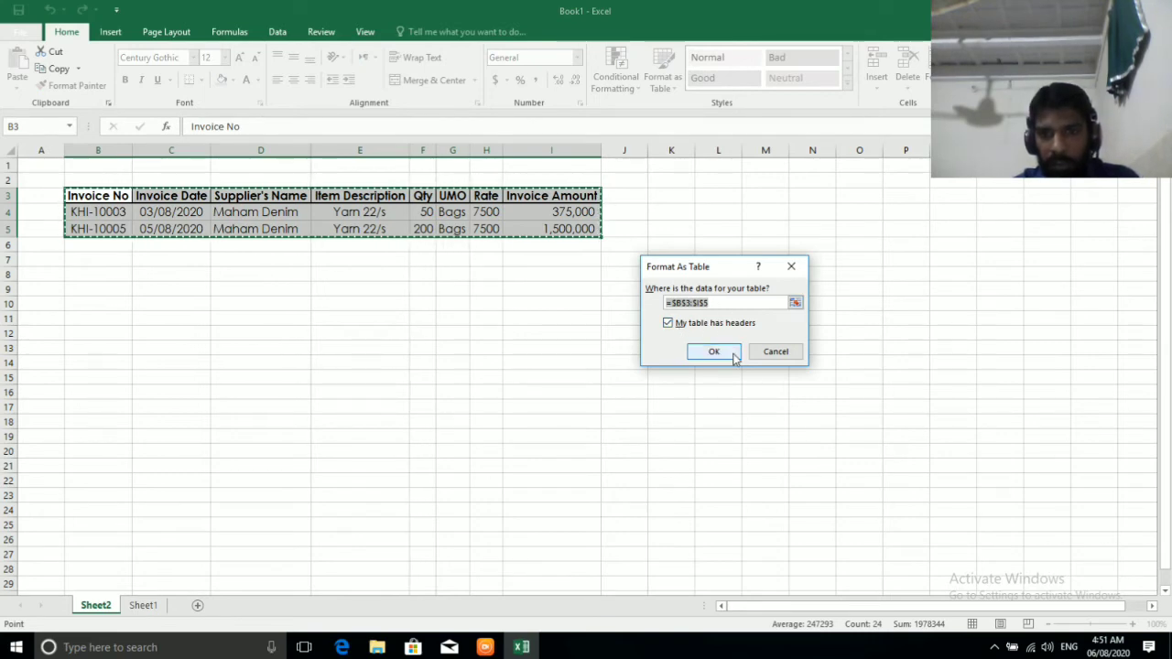
{"action": "left_click", "coordinate": [715, 352]}
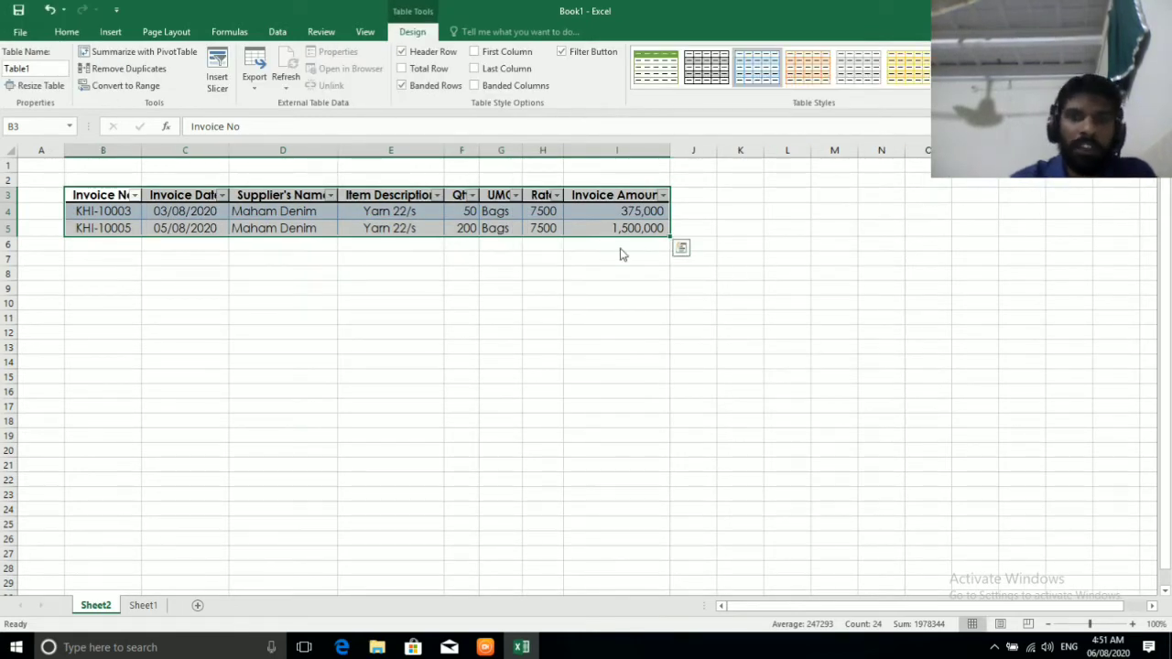
Check the formula in I5, then tab onward to add blank Table1 rows down to row 10
{"action": "left_click", "coordinate": [602, 229]}
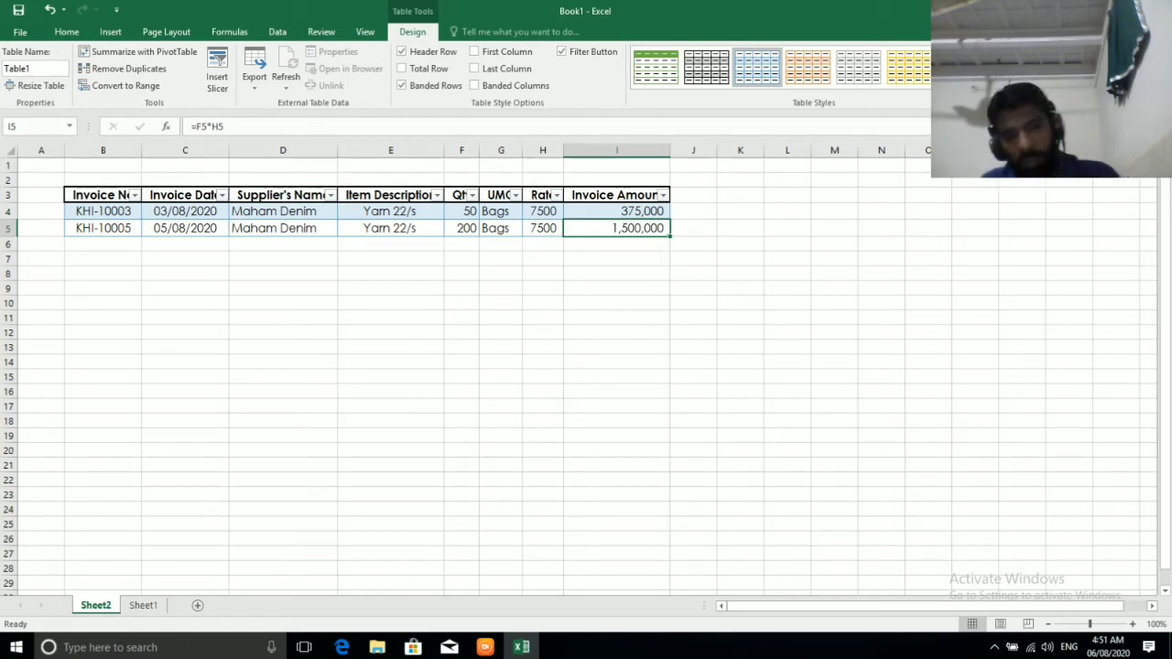
{"action": "key", "text": "Tab"}
{"action": "key", "text": "Tab"}
{"action": "key", "text": "Tab"}
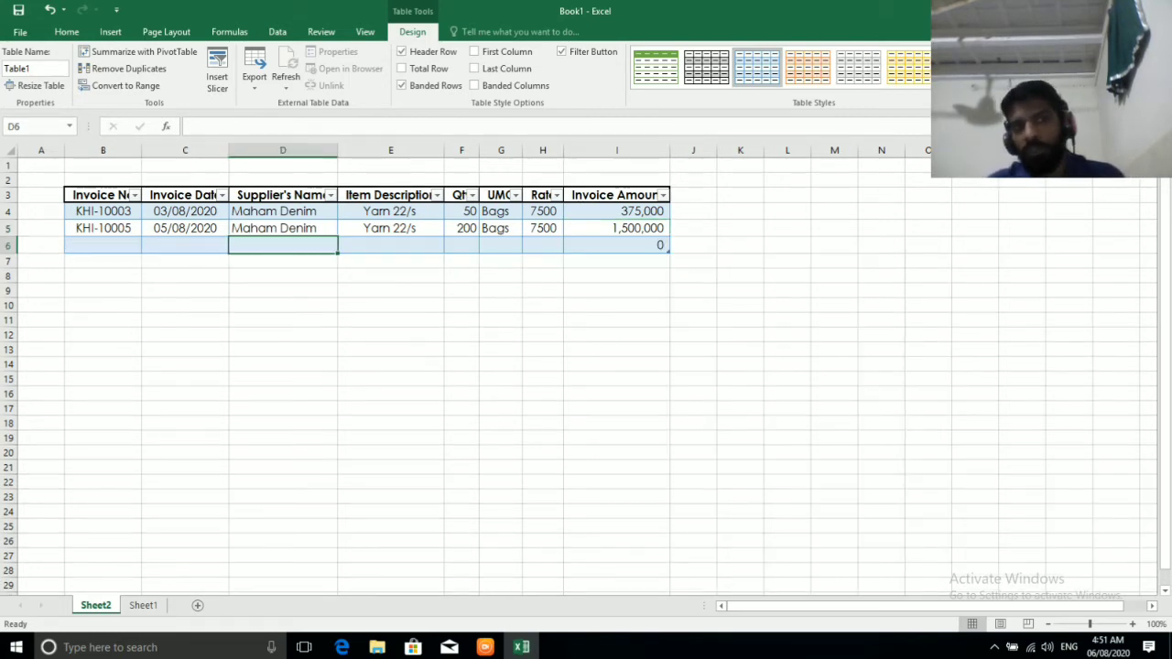
{"action": "key", "text": "Tab"}
{"action": "key", "text": "Tab"}
{"action": "key", "text": "Tab"}
{"action": "key", "text": "Tab"}
{"action": "key", "text": "Tab"}
{"action": "key", "text": "Tab"}
{"action": "key", "text": "Tab"}
{"action": "key", "text": "Tab"}
{"action": "key", "text": "Tab"}
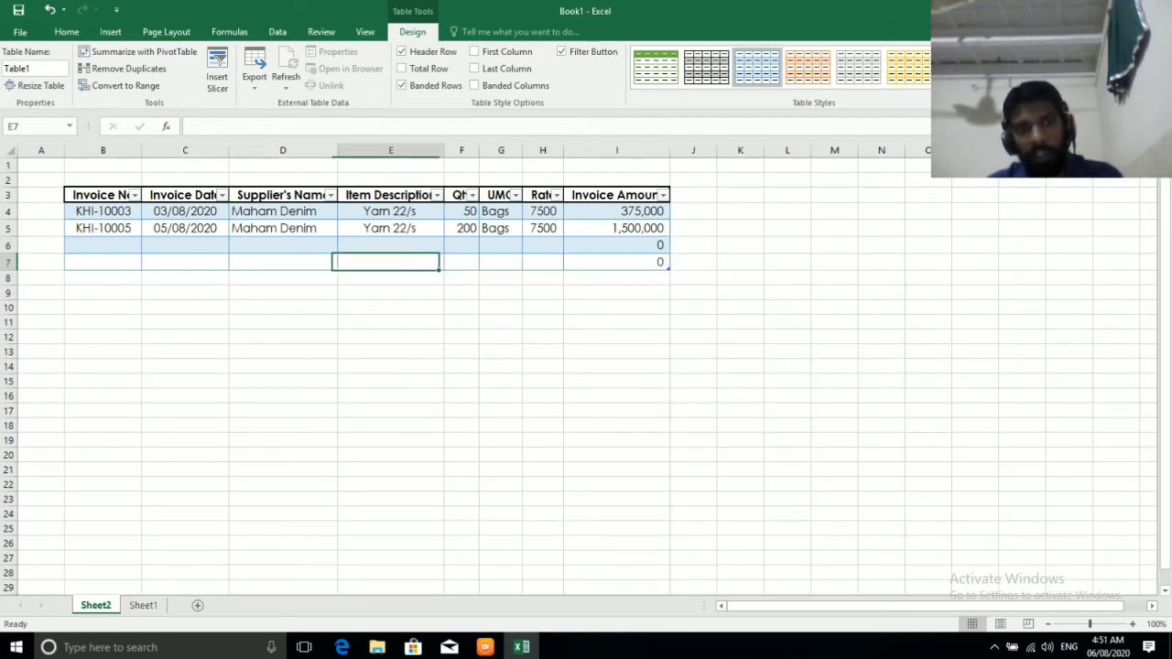
{"action": "key", "text": "Tab"}
{"action": "key", "text": "Tab"}
{"action": "key", "text": "Tab"}
{"action": "key", "text": "Tab"}
{"action": "key", "text": "Tab"}
{"action": "key", "text": "Tab"}
{"action": "key", "text": "Tab"}
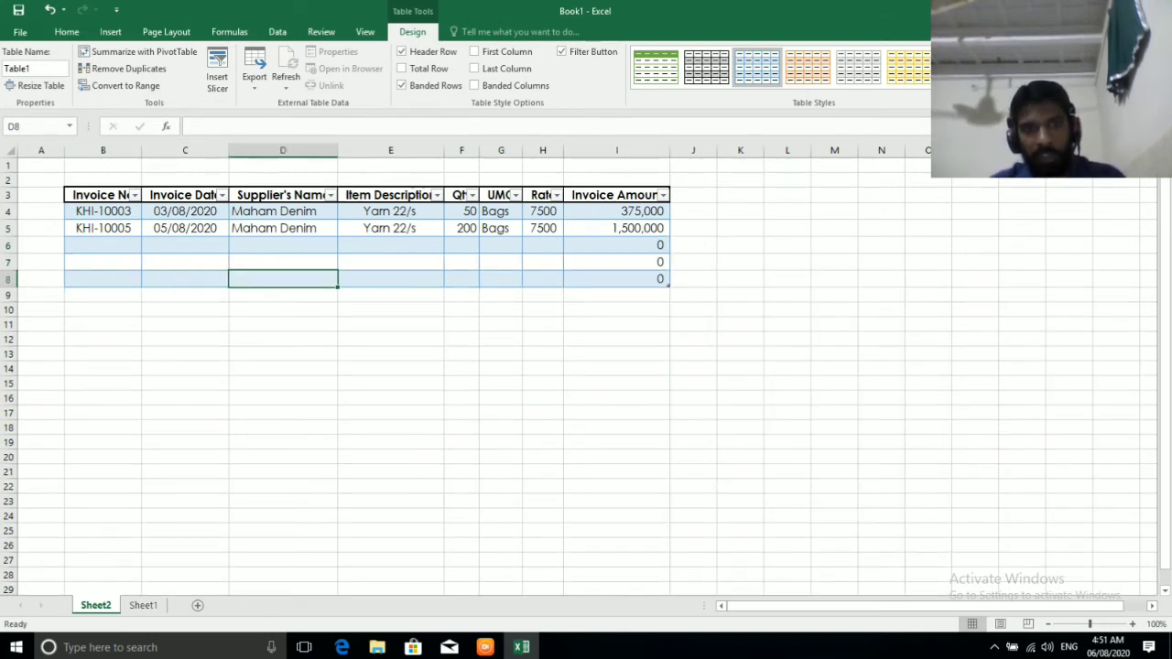
{"action": "key", "text": "Tab"}
{"action": "key", "text": "Tab"}
{"action": "key", "text": "Tab"}
{"action": "key", "text": "Tab"}
{"action": "key", "text": "Tab"}
{"action": "key", "text": "Tab"}
{"action": "key", "text": "Tab"}
{"action": "key", "text": "Tab"}
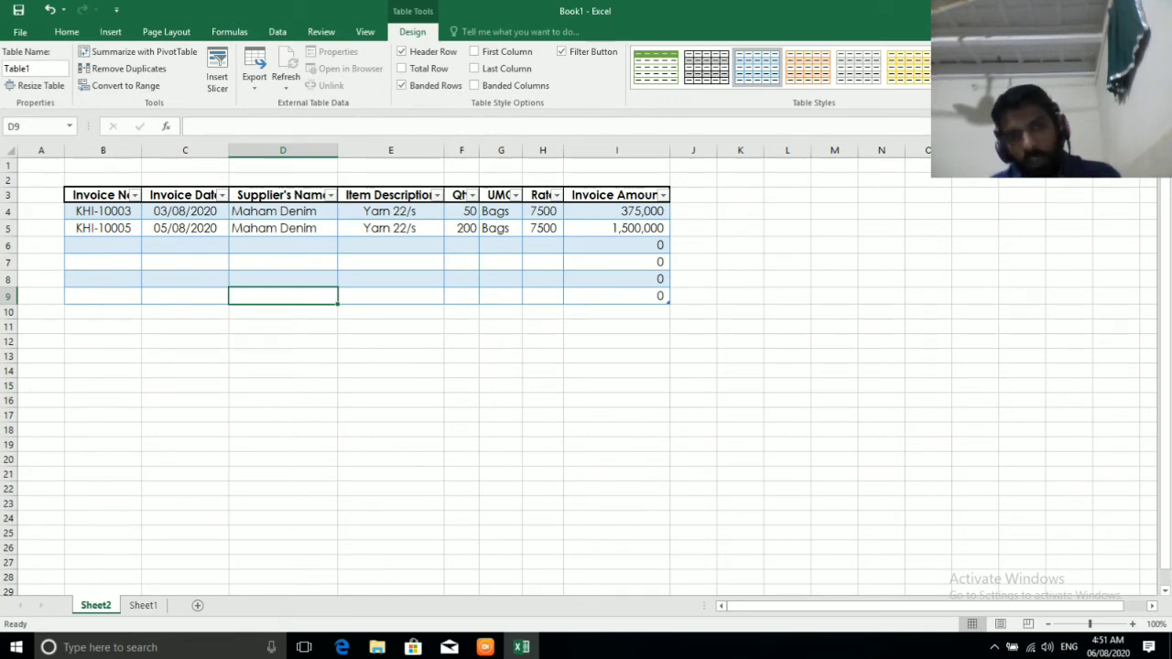
{"action": "key", "text": "Tab"}
{"action": "key", "text": "Tab"}
{"action": "key", "text": "Tab"}
{"action": "key", "text": "Tab"}
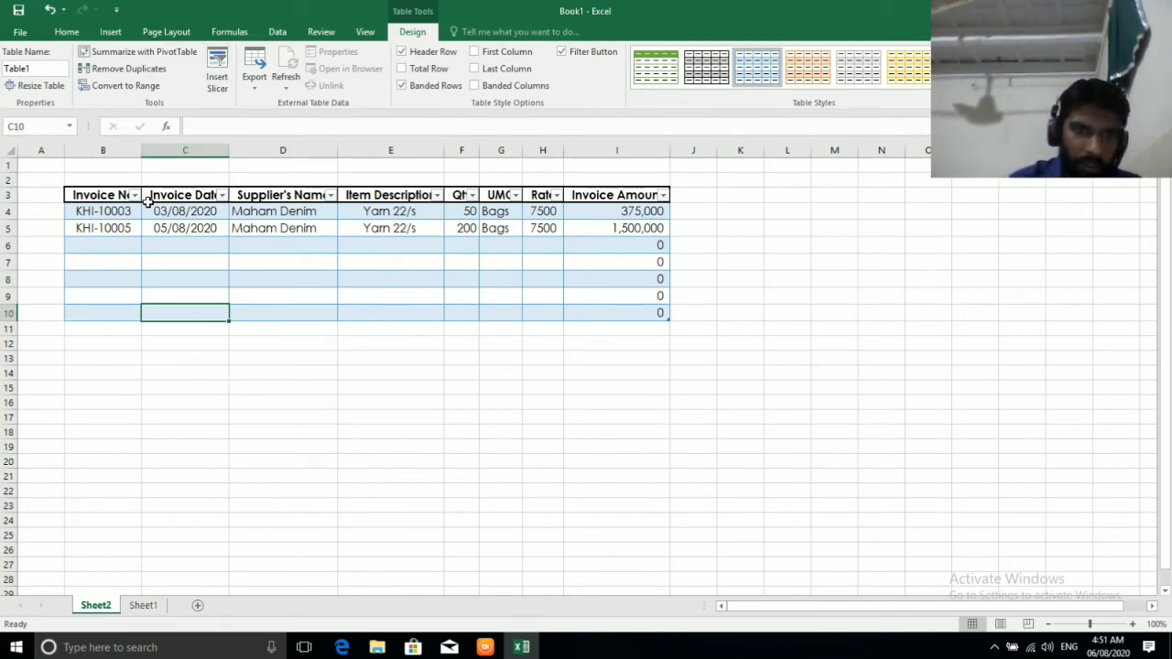
Open and close the Invoice Date and Supplier's Name filter menus without changes
{"action": "left_click", "coordinate": [220, 196]}
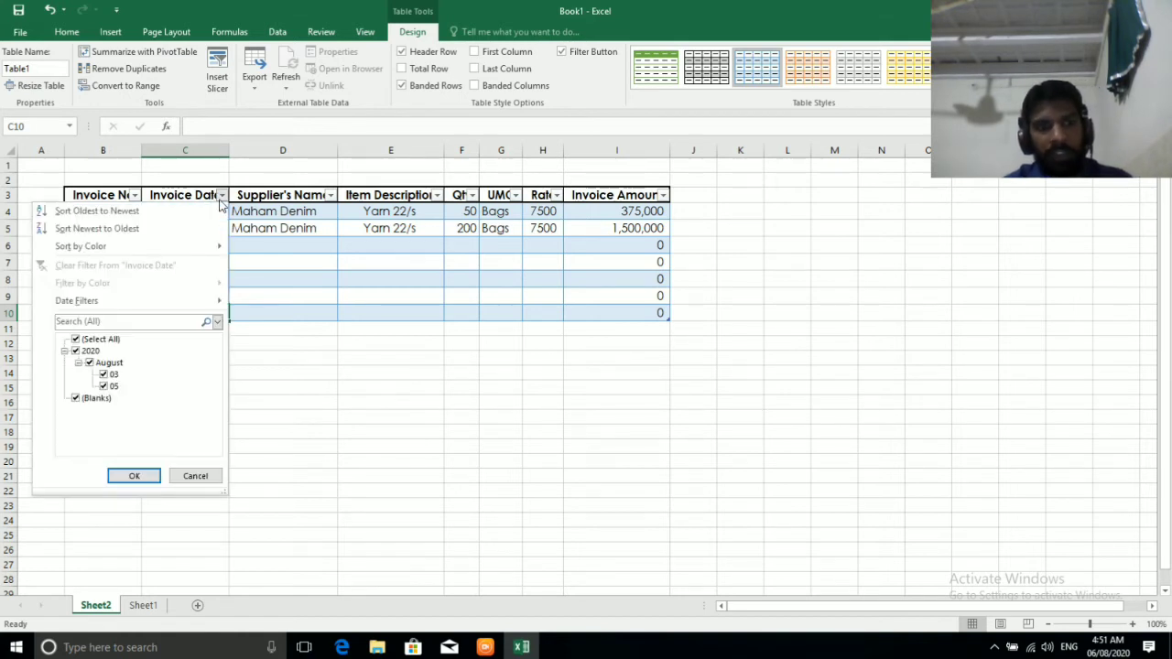
{"action": "left_click", "coordinate": [219, 199]}
{"action": "left_click", "coordinate": [329, 196]}
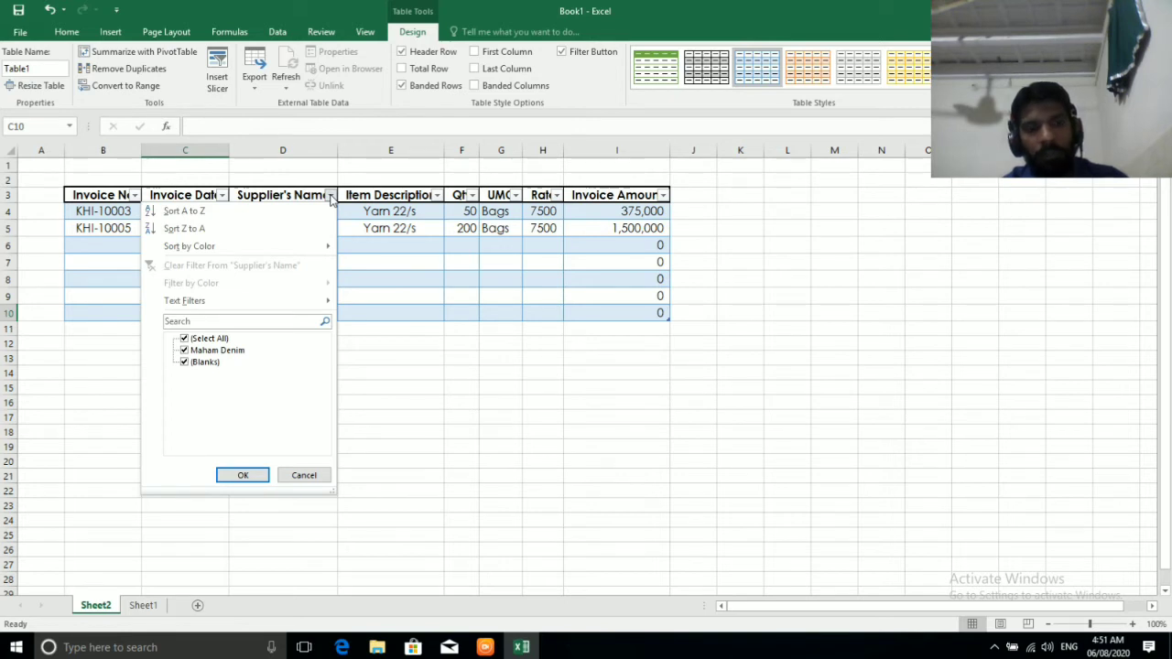
{"action": "left_click", "coordinate": [418, 264]}
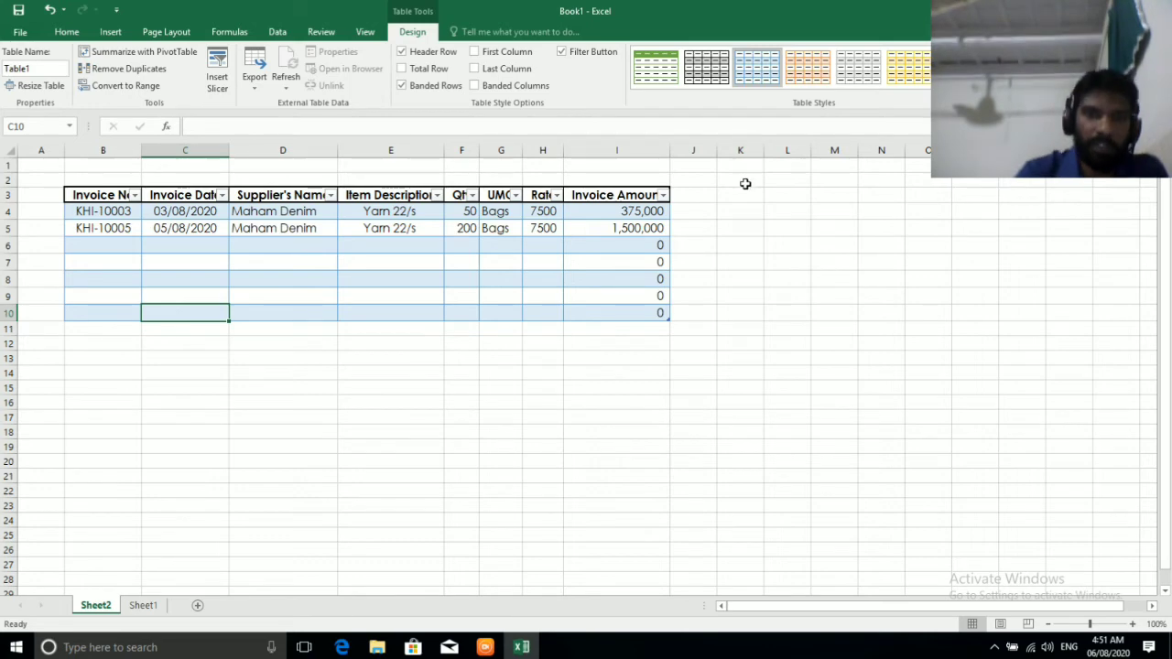
Switch to Sheet1 and select the first Mahnoor Textile invoice amount in I9
{"action": "left_click", "coordinate": [142, 607]}
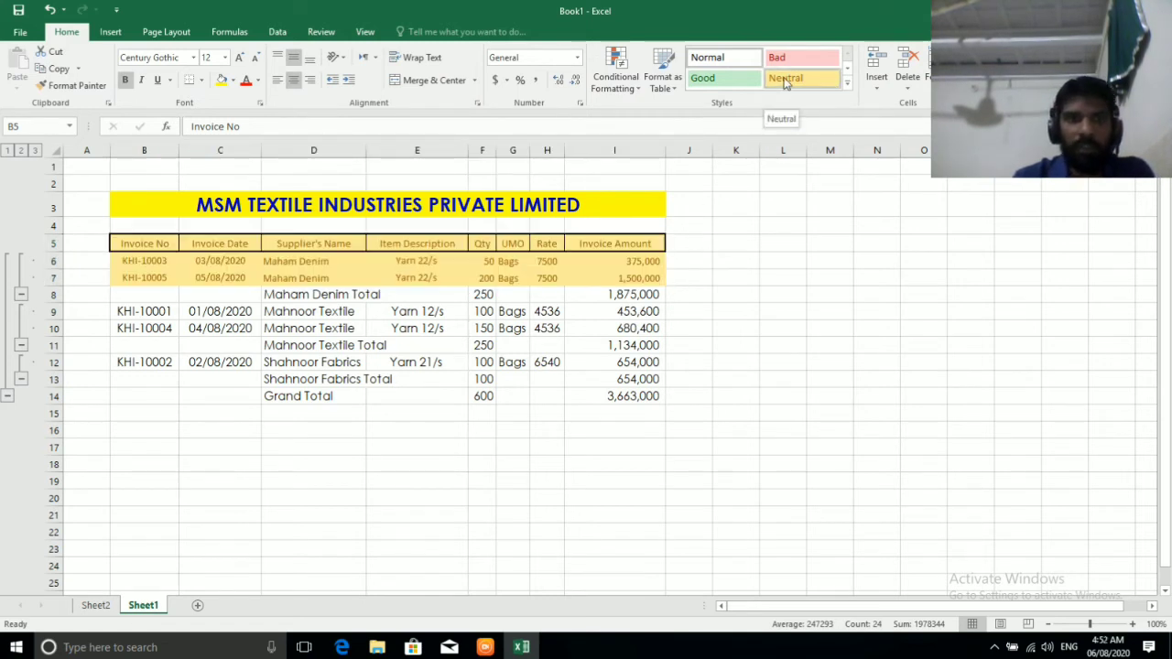
{"action": "left_click", "coordinate": [641, 313]}
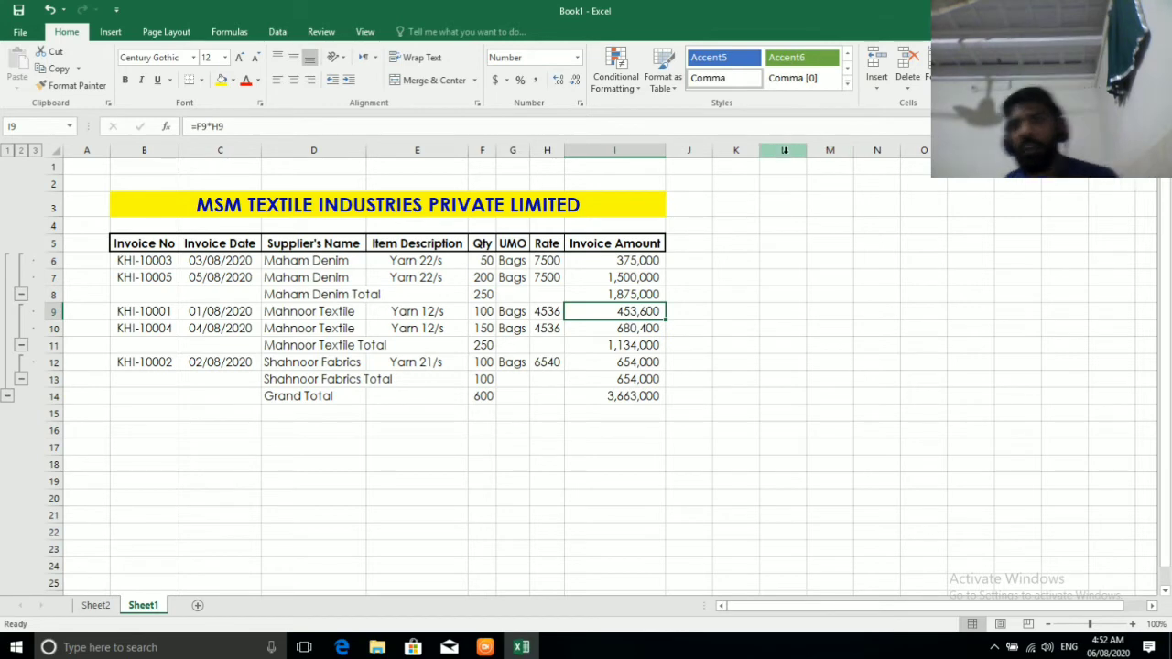
{"action": "left_click", "coordinate": [847, 83]}
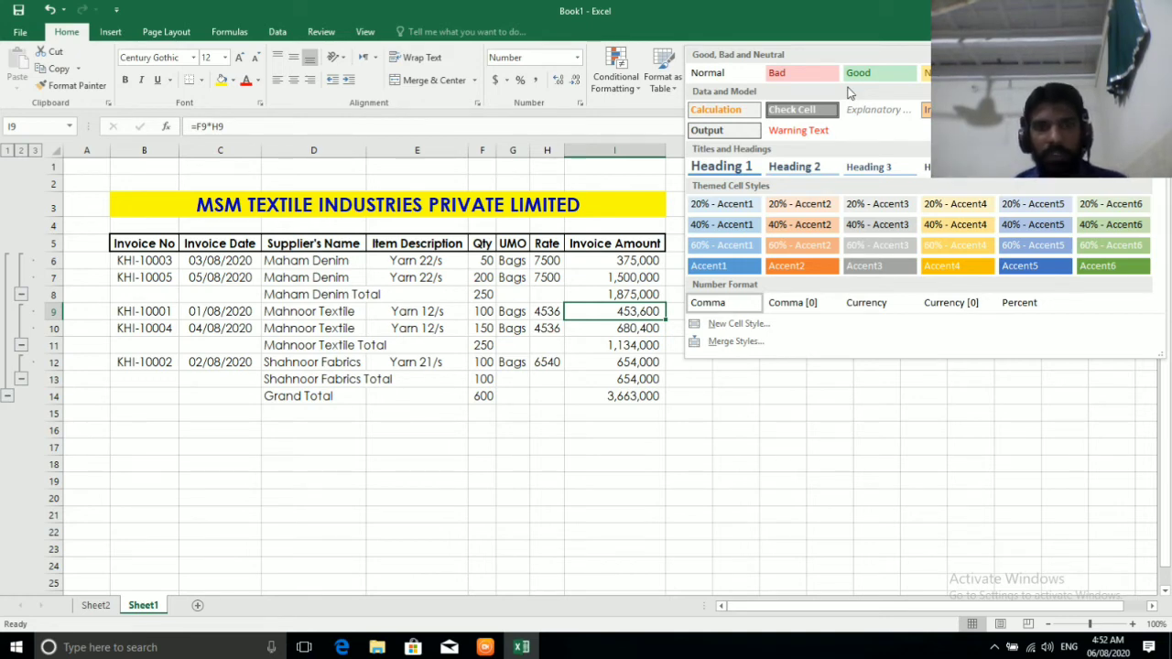
{"action": "left_click", "coordinate": [734, 399]}
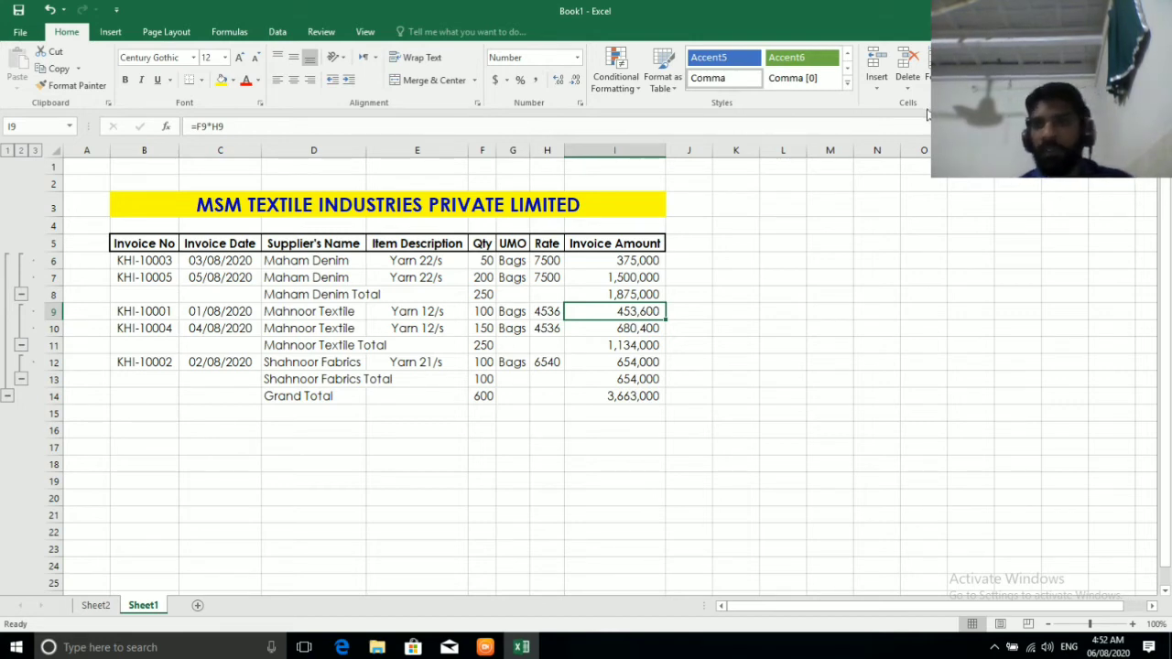
Open the Insert Cells options from Home > Insert, cancel, then reopen and close them with Ctrl+Shift+=
{"action": "left_click", "coordinate": [877, 83]}
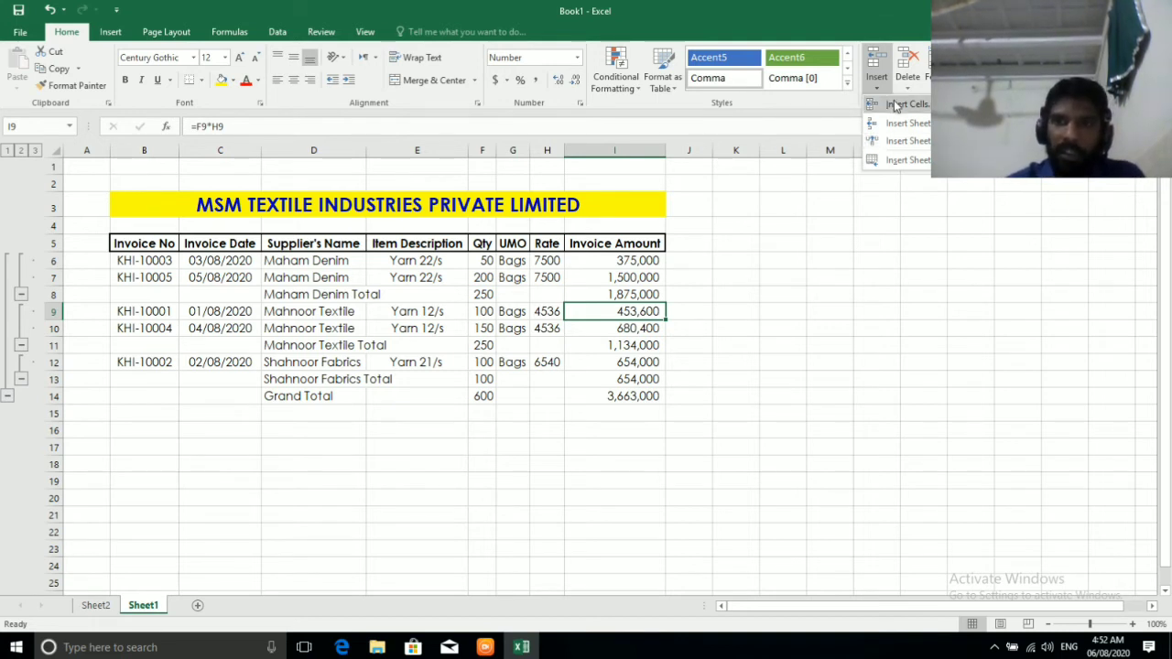
{"action": "left_click", "coordinate": [897, 105]}
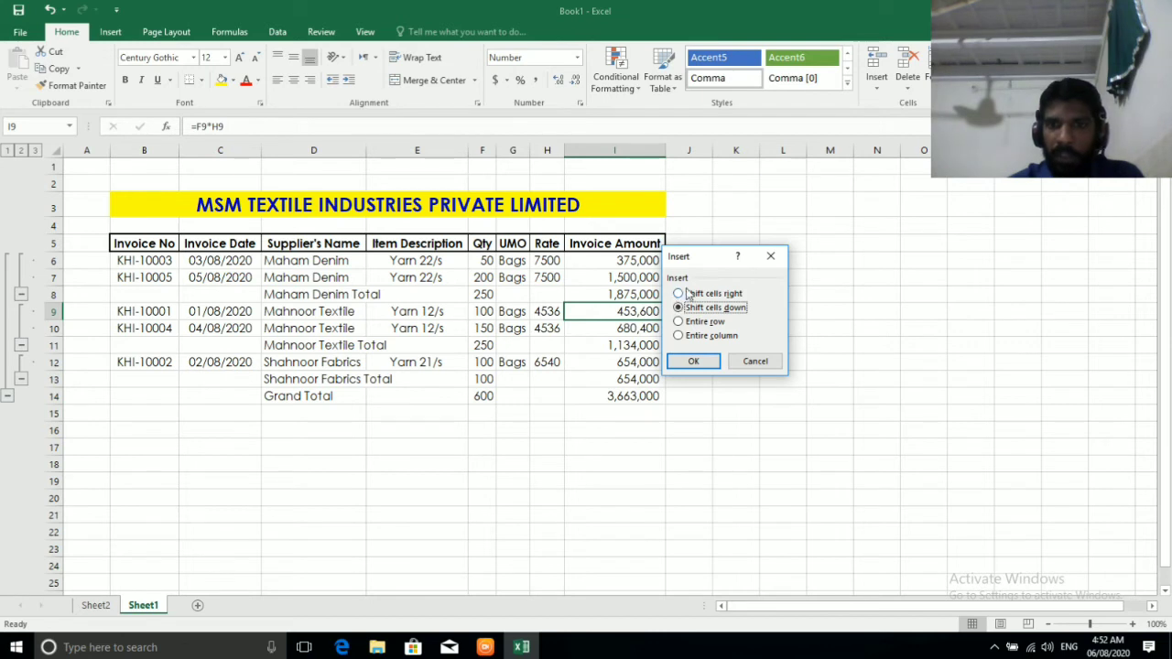
{"action": "left_click", "coordinate": [757, 361]}
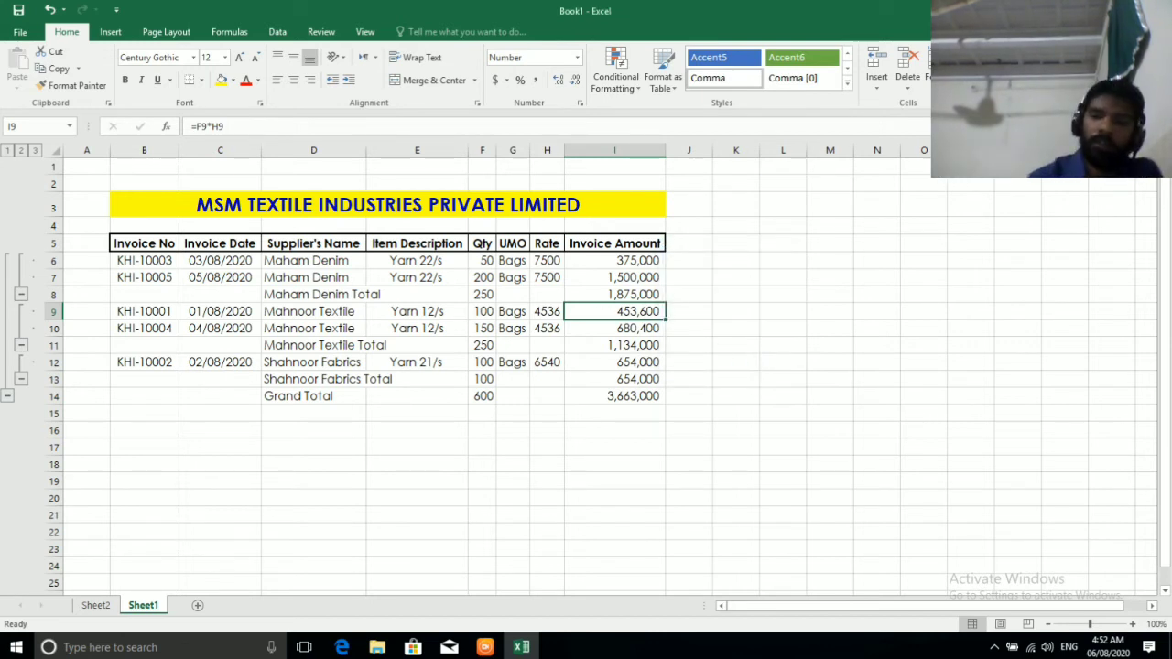
{"action": "key", "text": "ctrl+shift+plus"}
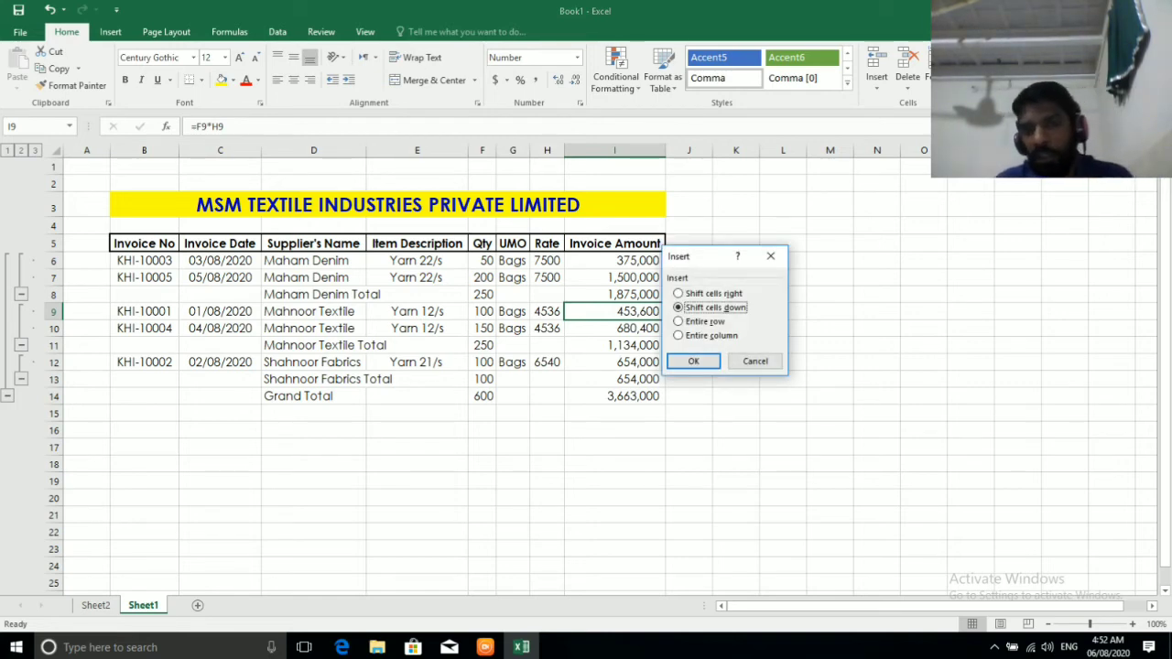
{"action": "key", "text": "Escape"}
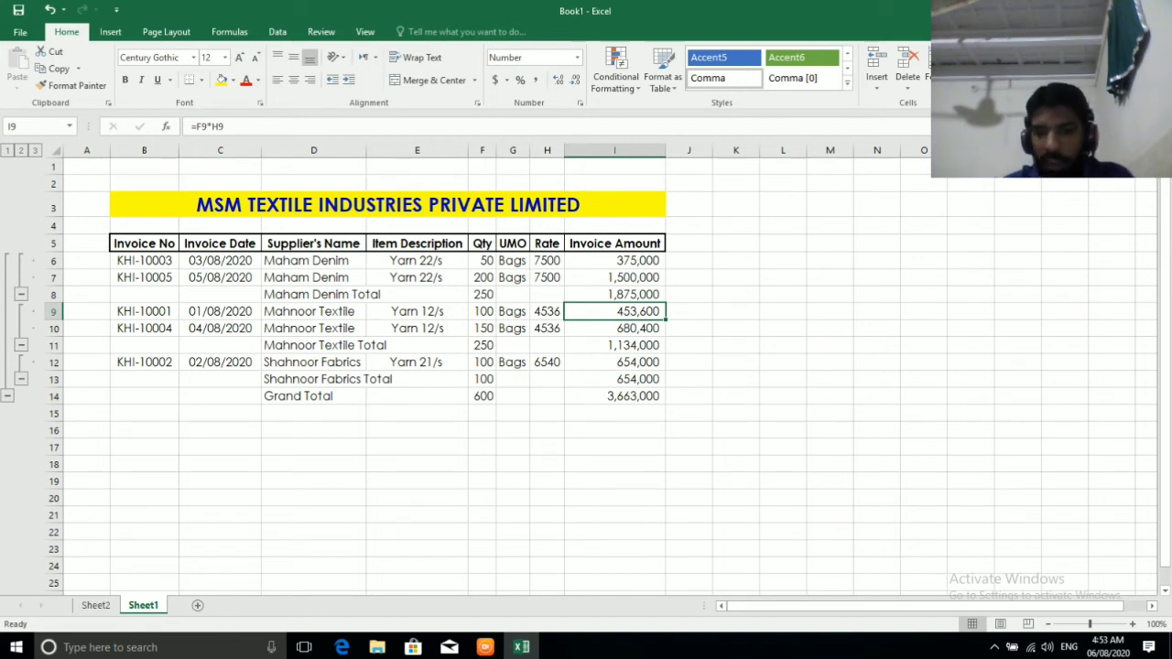
Compare the Insert and Delete cell options at I9, leaving Insert Cells open
{"action": "key", "text": "ctrl+shift+plus"}
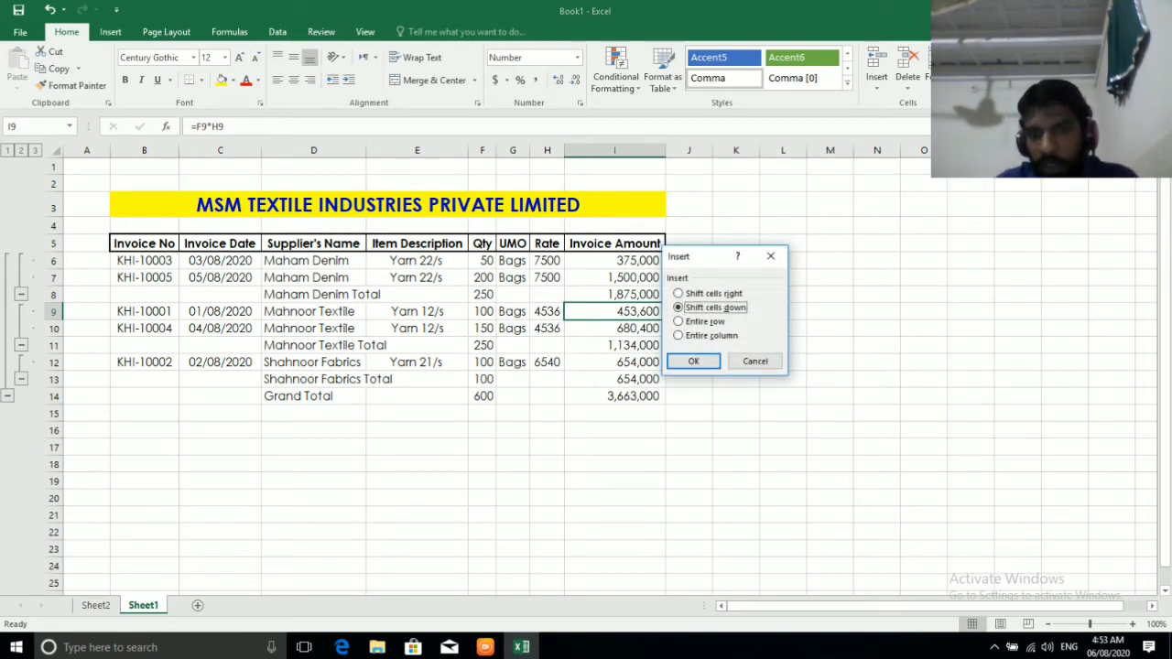
{"action": "key", "text": "Escape"}
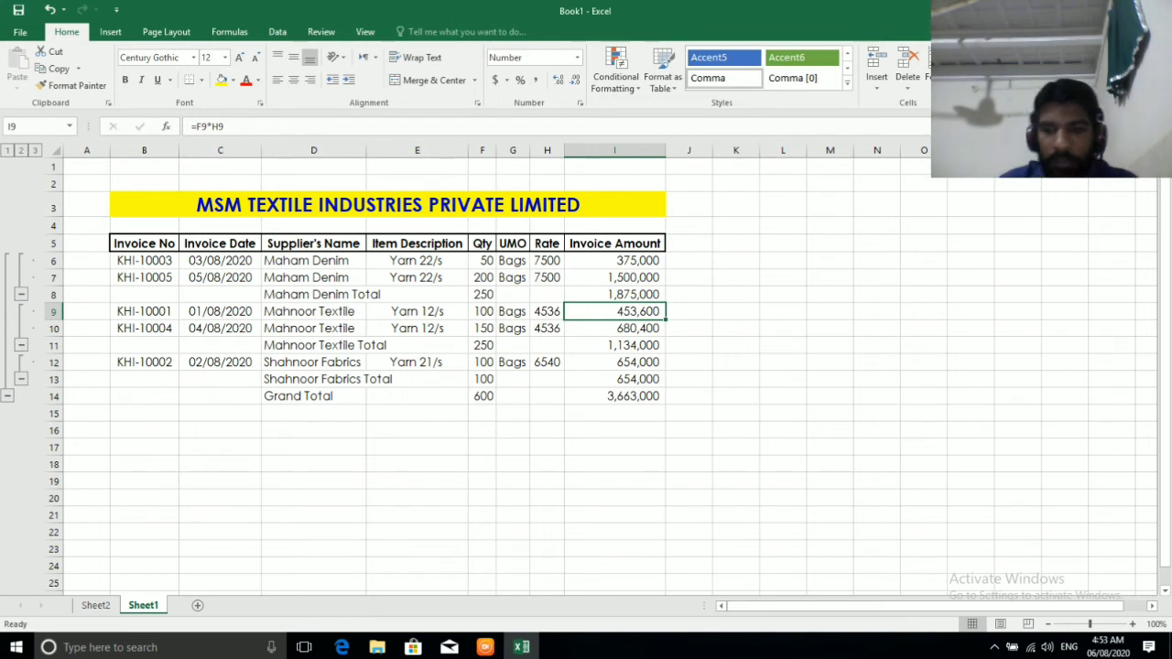
{"action": "key", "text": "ctrl+minus"}
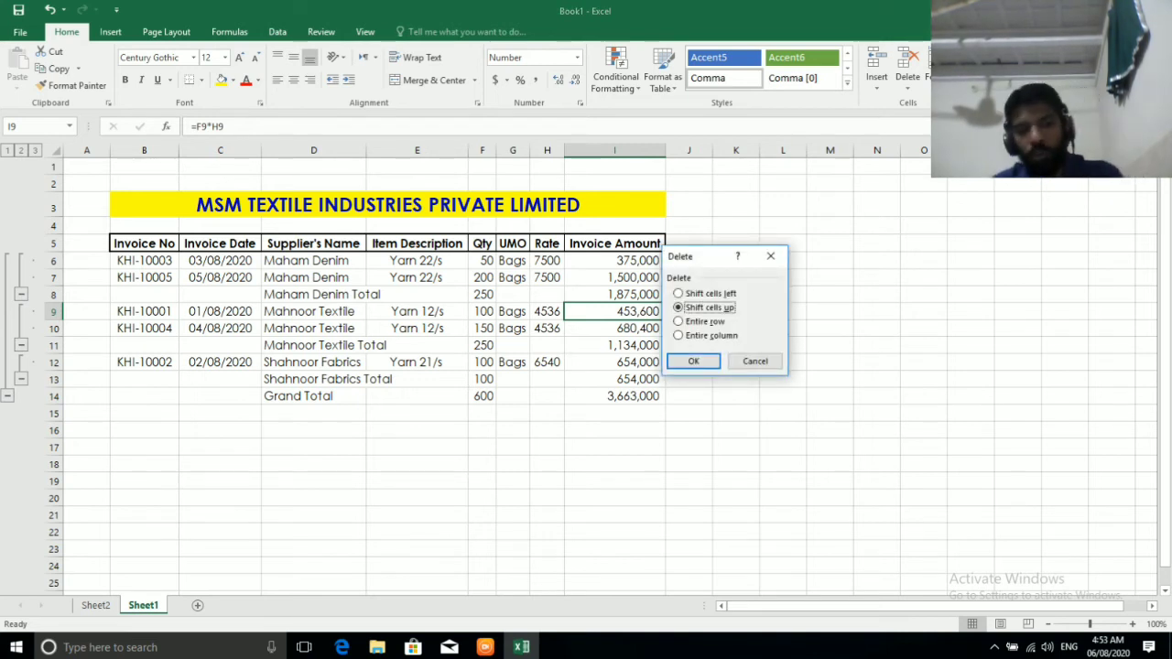
{"action": "key", "text": "Escape"}
{"action": "key", "text": "ctrl+shift+plus"}
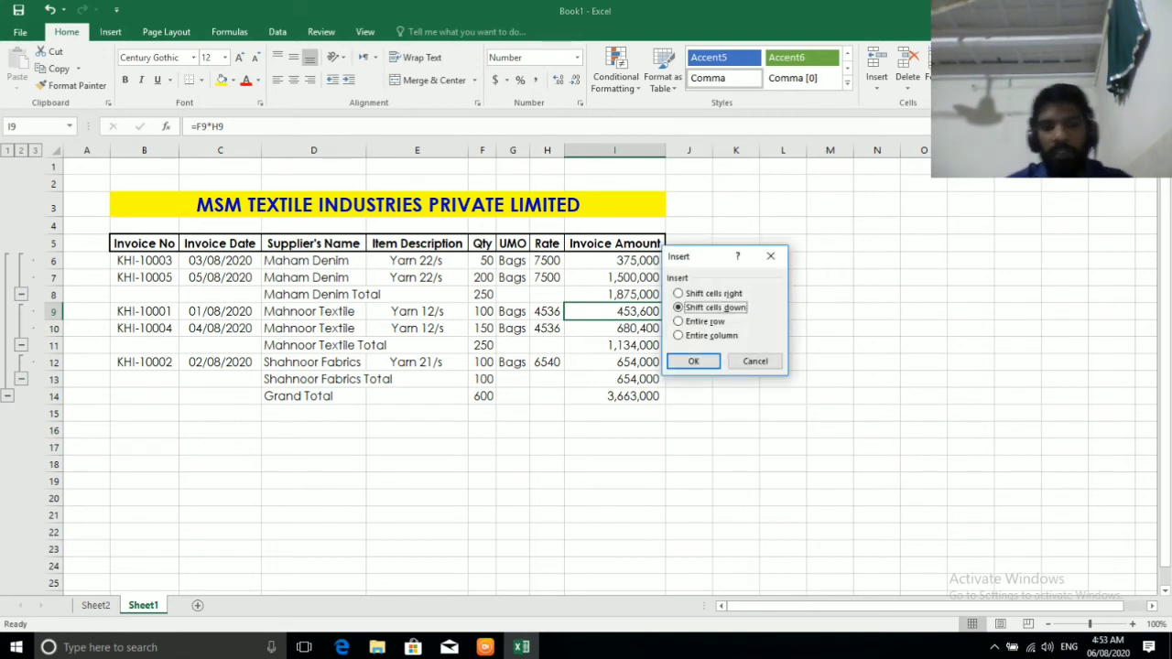
Insert an entire blank column at I9 before Invoice Amount, then delete that column again
{"action": "key", "text": "c"}
{"action": "key", "text": "Return"}
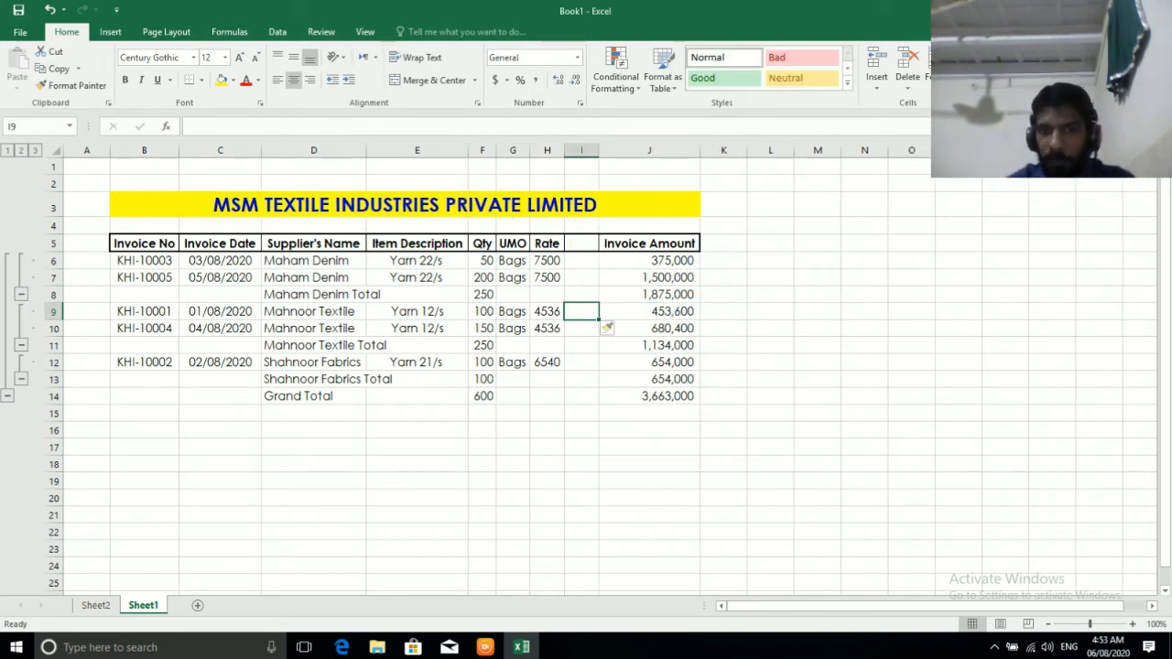
{"action": "key", "text": "ctrl+minus"}
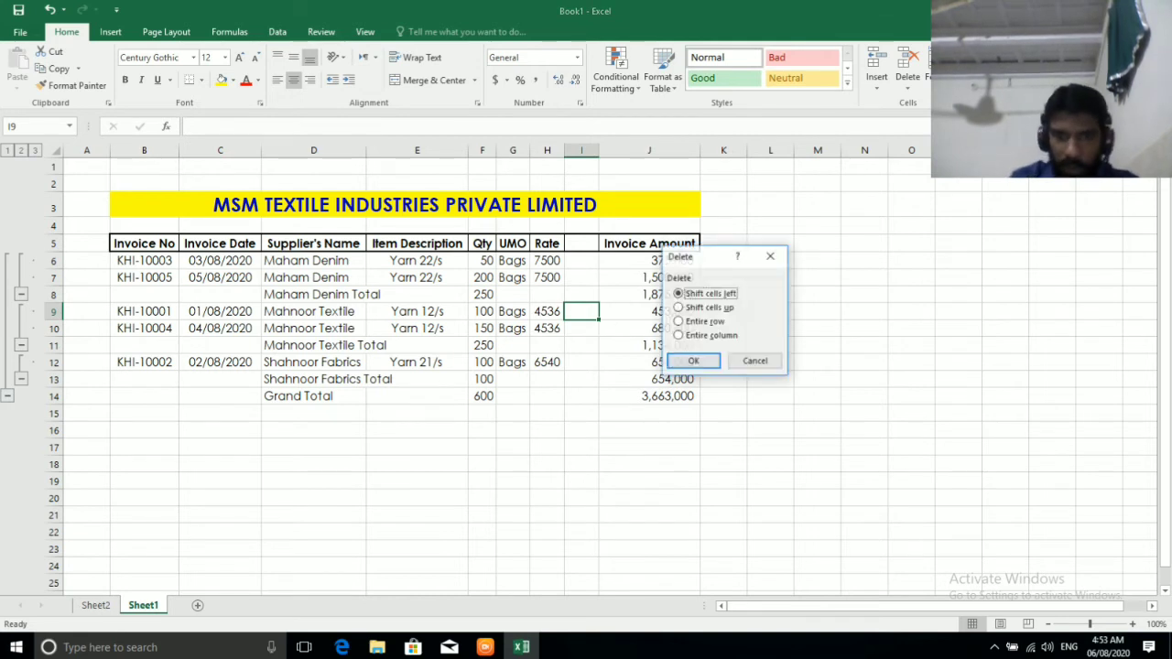
{"action": "key", "text": "c"}
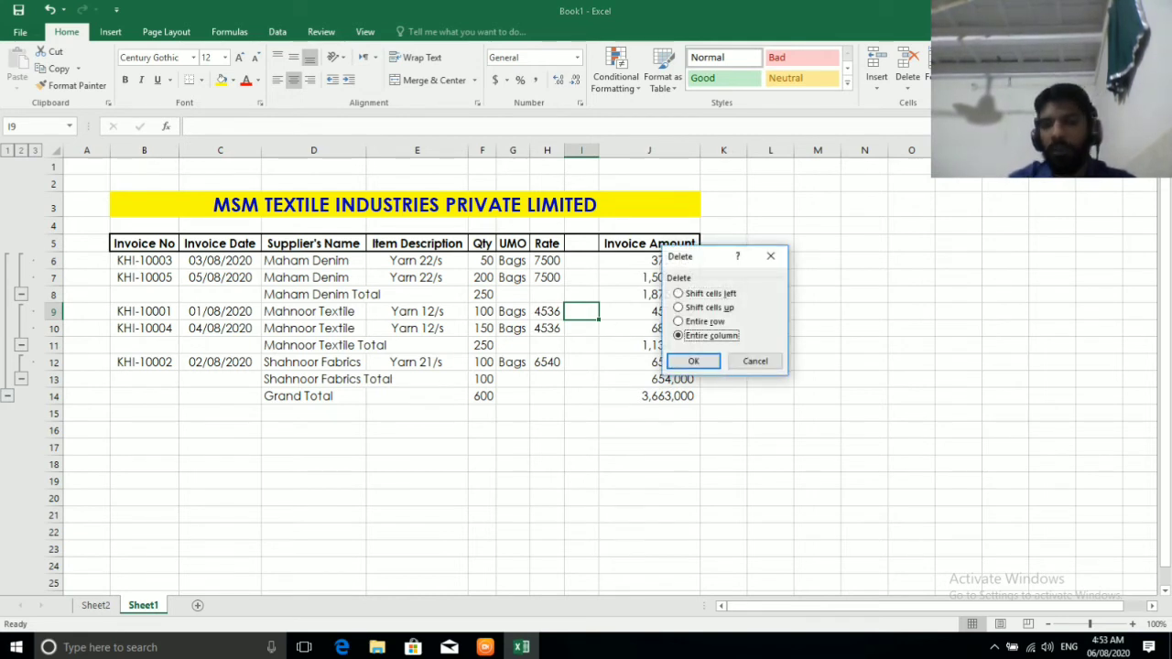
{"action": "key", "text": "Return"}
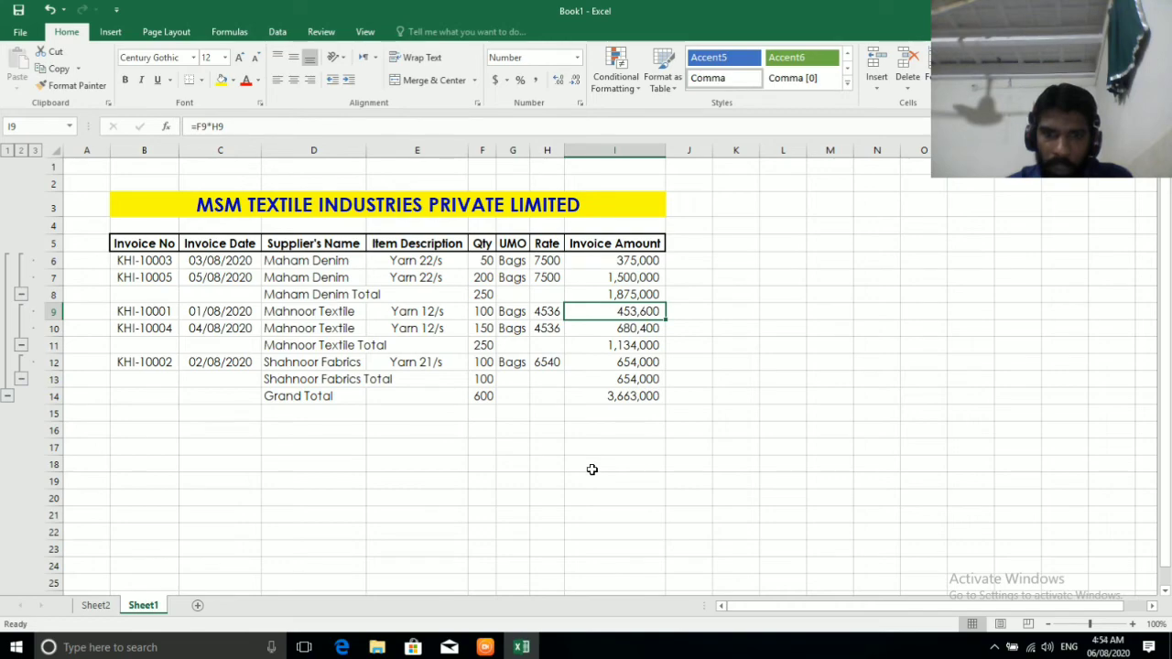
{"action": "scroll", "coordinate": [592, 470], "scroll_direction": "up", "scroll_amount": 5}
{"action": "scroll", "coordinate": [592, 469], "scroll_direction": "up", "scroll_amount": 5}
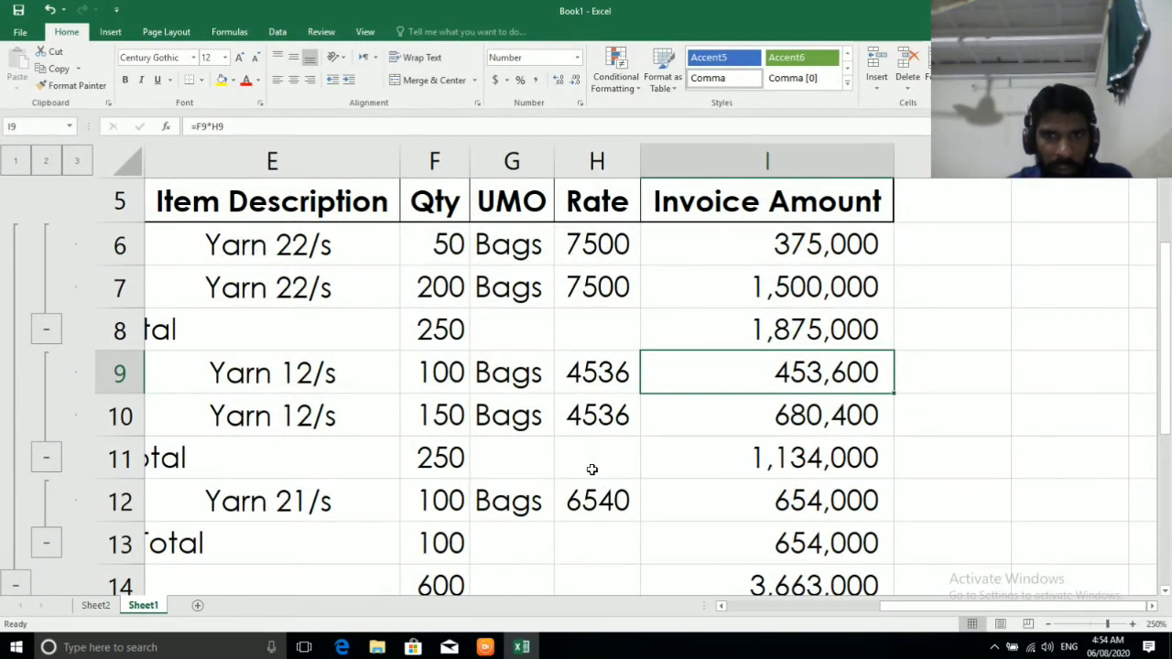
{"action": "scroll", "coordinate": [592, 470], "scroll_direction": "up", "scroll_amount": 2}
{"action": "scroll", "coordinate": [591, 470], "scroll_direction": "up", "scroll_amount": 4}
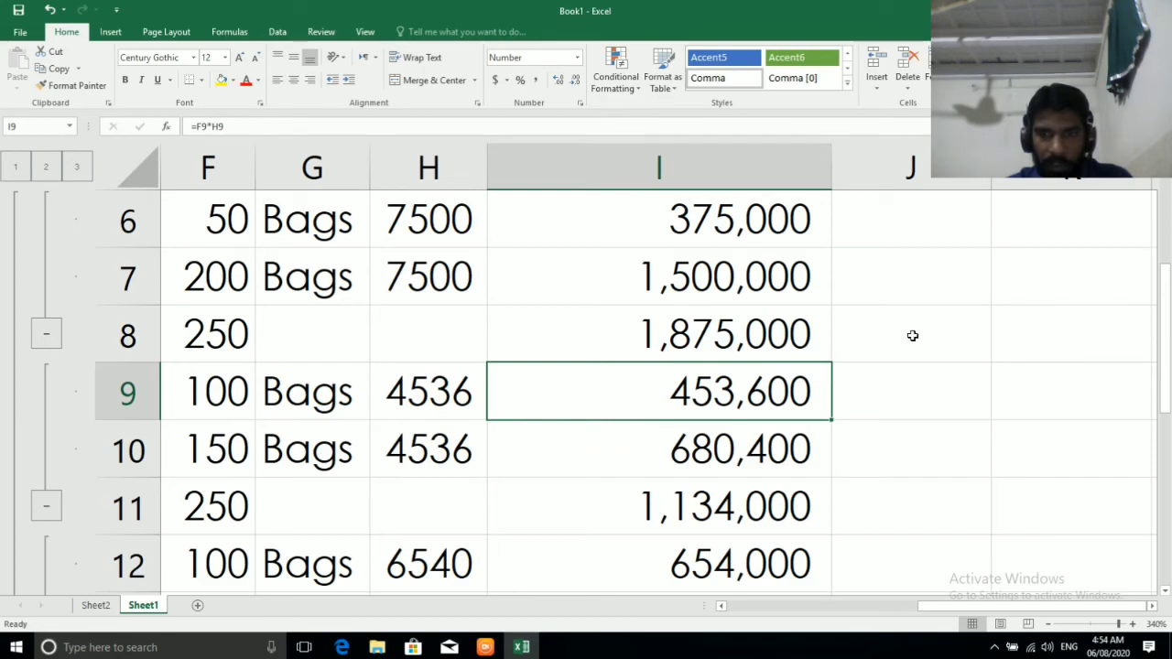
{"action": "scroll", "coordinate": [913, 336], "scroll_direction": "down", "scroll_amount": 7}
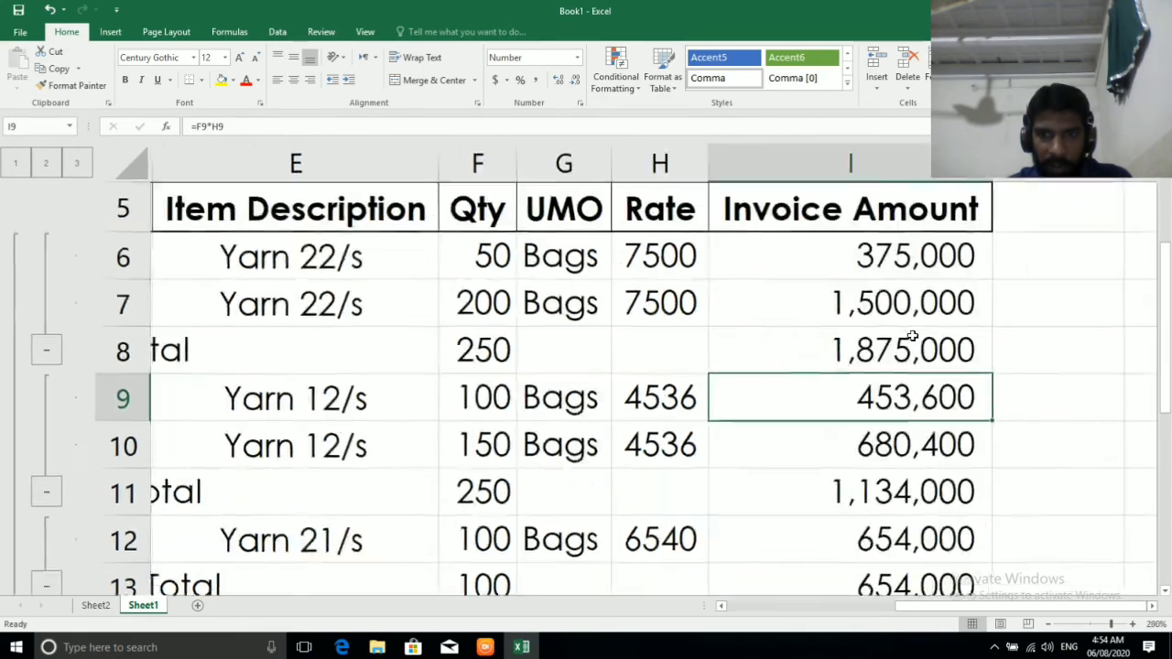
{"action": "scroll", "coordinate": [913, 337], "scroll_direction": "down", "scroll_amount": 1}
{"action": "scroll", "coordinate": [913, 336], "scroll_direction": "down", "scroll_amount": 2}
{"action": "scroll", "coordinate": [913, 336], "scroll_direction": "down", "scroll_amount": 2}
{"action": "scroll", "coordinate": [913, 336], "scroll_direction": "down", "scroll_amount": 1}
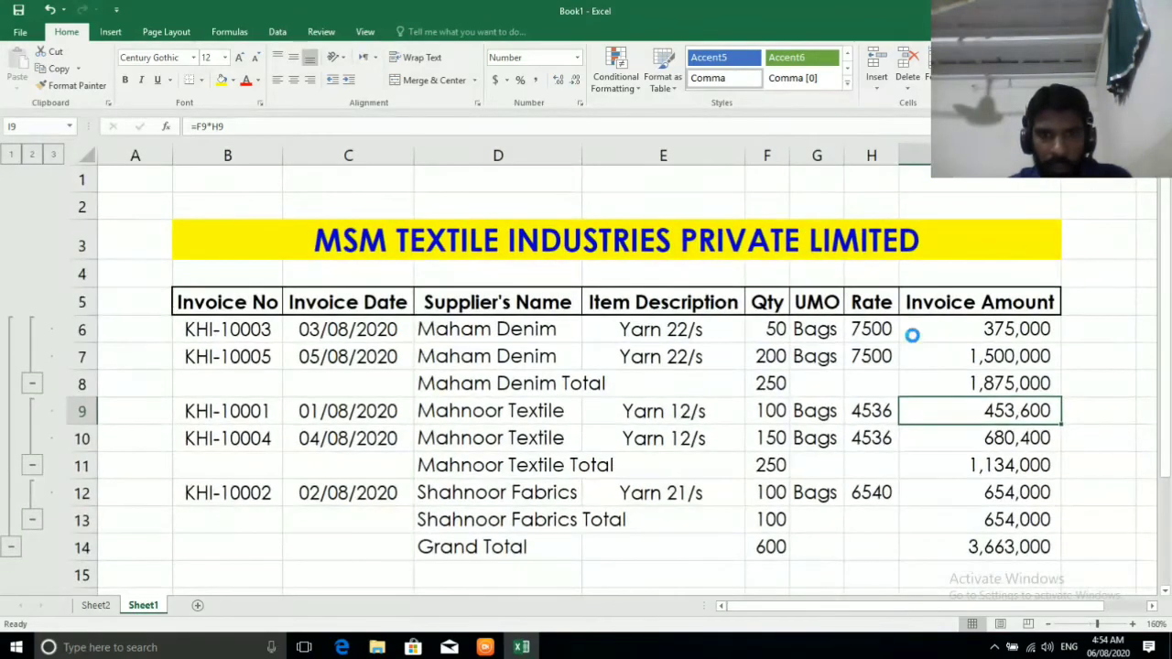
{"action": "scroll", "coordinate": [913, 335], "scroll_direction": "down", "scroll_amount": 3}
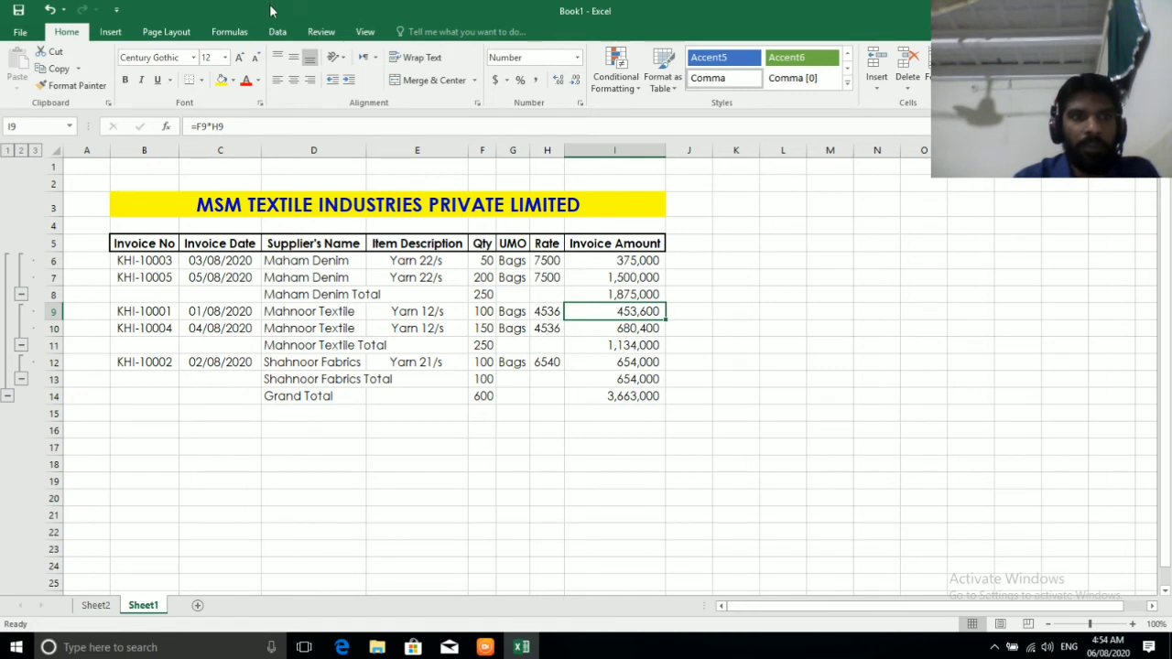
{"action": "left_click", "coordinate": [34, 38]}
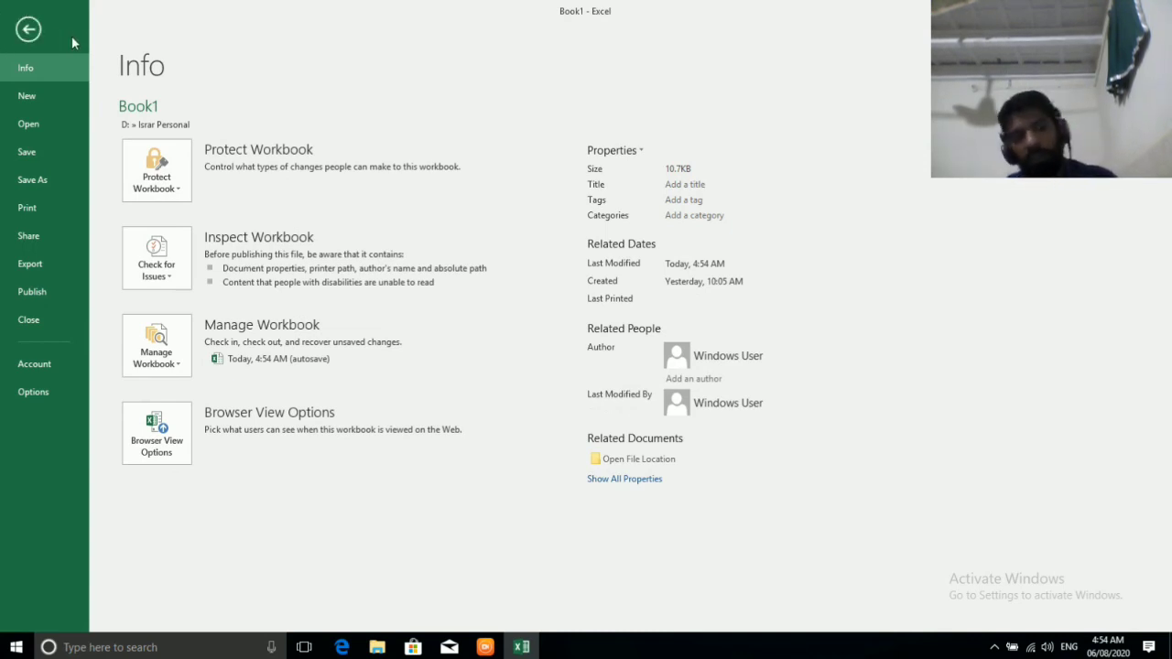
{"action": "key", "text": "Escape"}
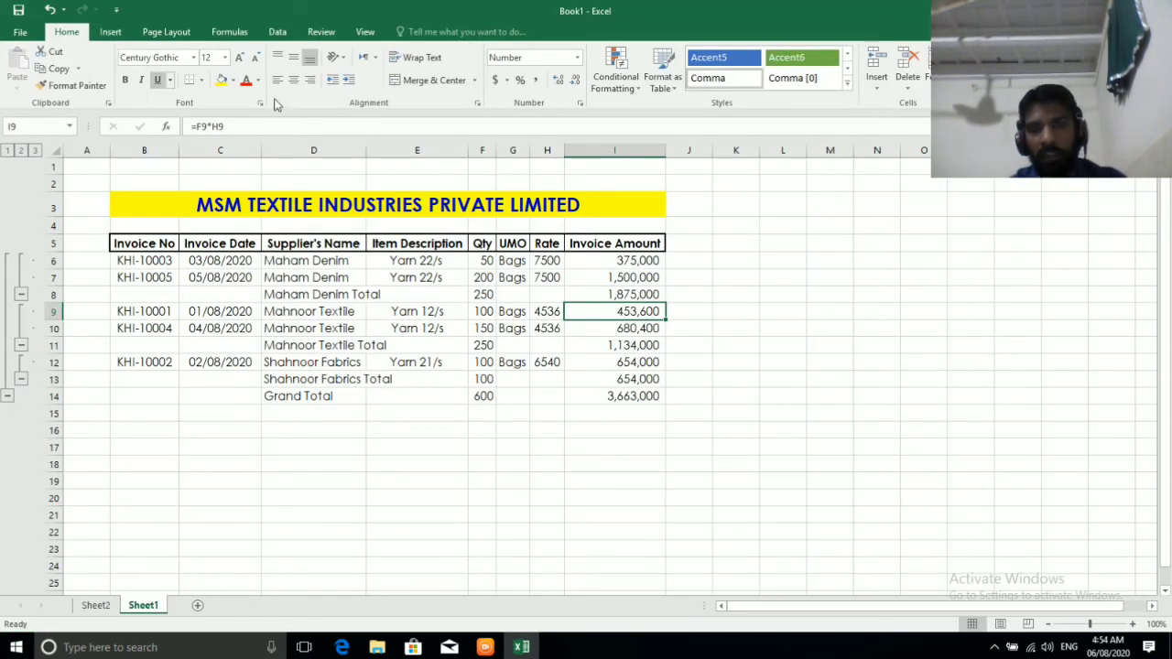
Browse the Insert and Page Layout ribbon tabs, ending on the Formulas tab
{"action": "left_click", "coordinate": [111, 33]}
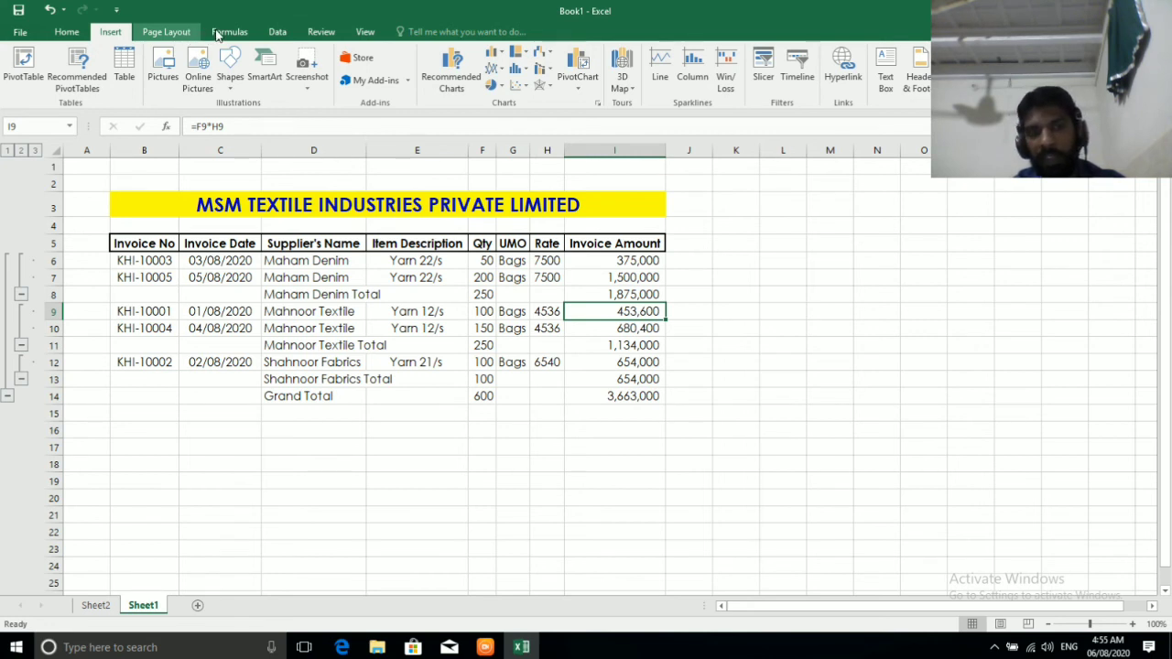
{"action": "left_click", "coordinate": [166, 33]}
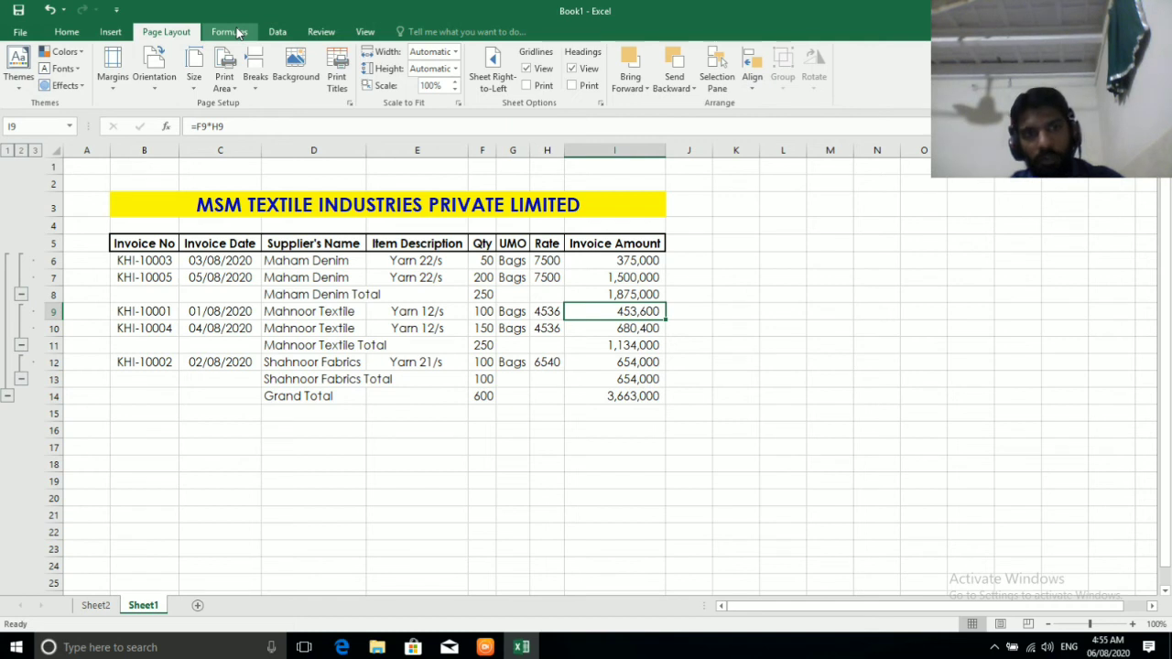
{"action": "left_click", "coordinate": [236, 32]}
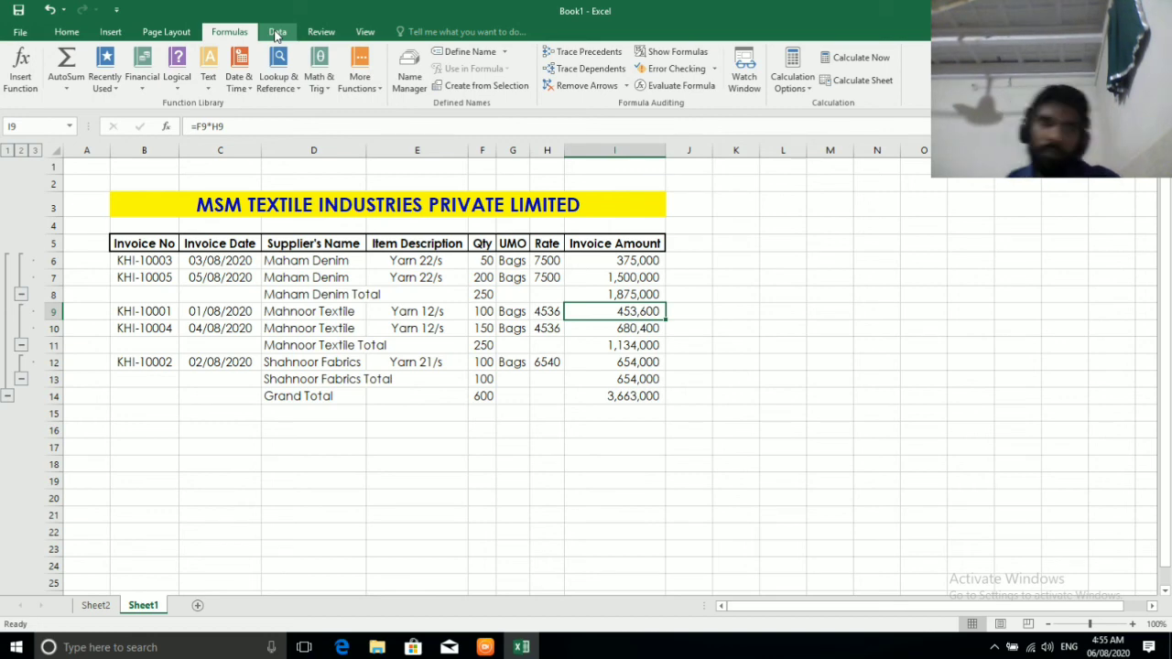
Switch the ribbon to the Data tab
{"action": "left_click", "coordinate": [292, 33]}
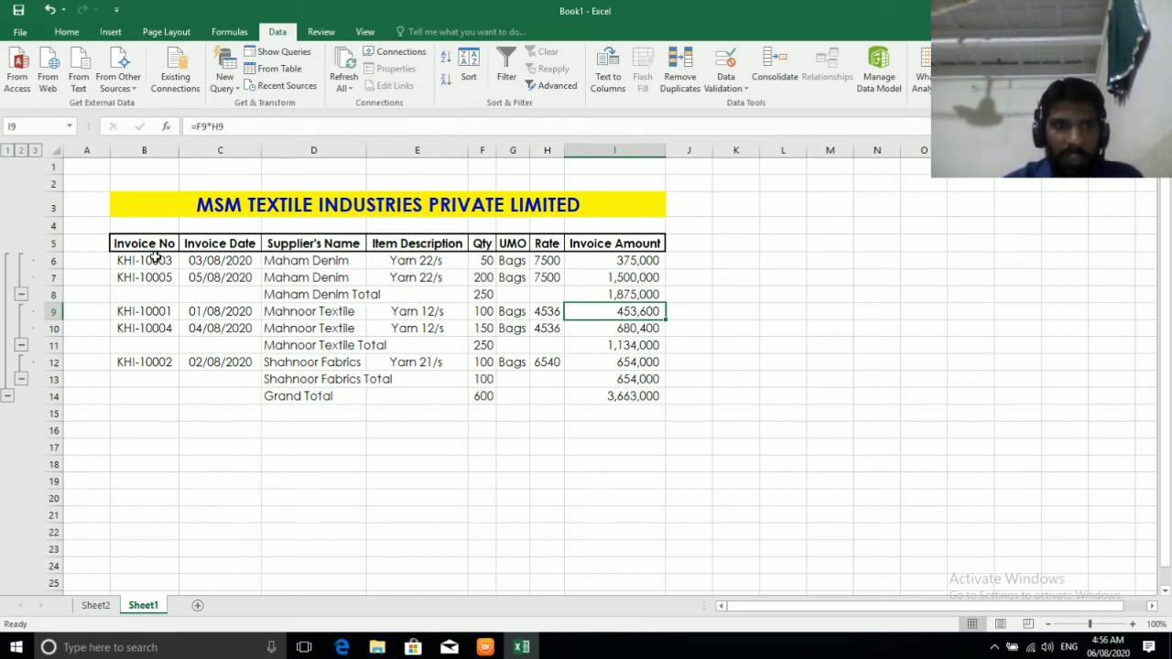
Select header row B5:I5, try Quick Analysis with Ctrl+Q, then minimise Excel to the desktop
{"action": "left_click_drag", "start_coordinate": [156, 243], "coordinate": [593, 243]}
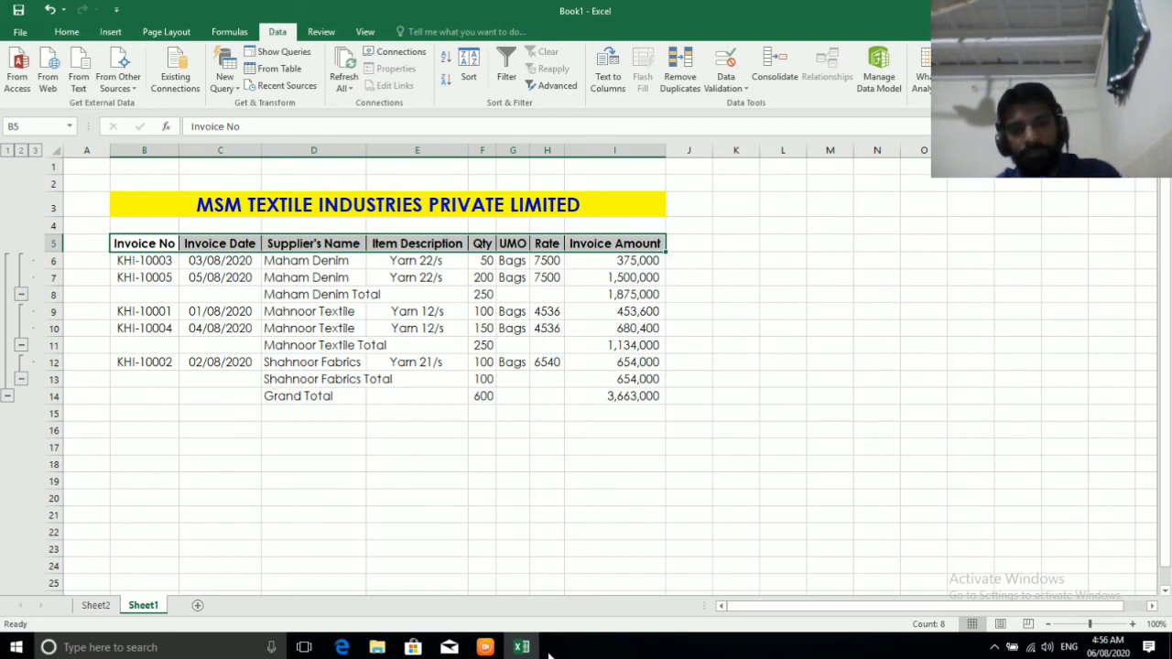
{"action": "key", "text": "ctrl+q"}
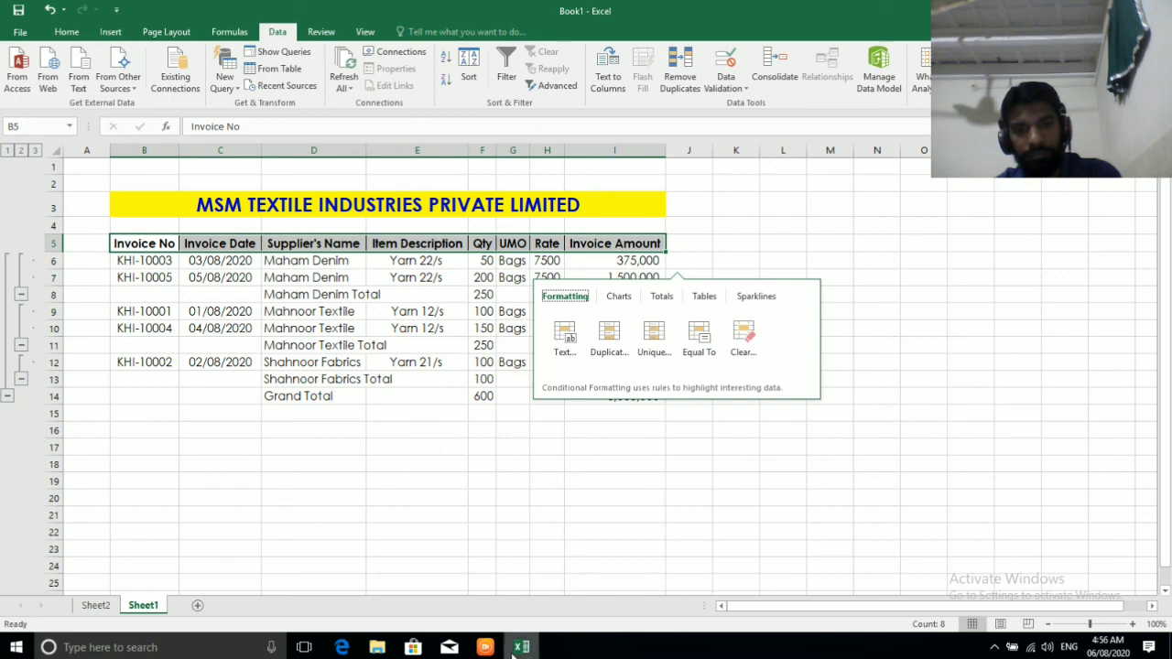
{"action": "left_click", "coordinate": [522, 647]}
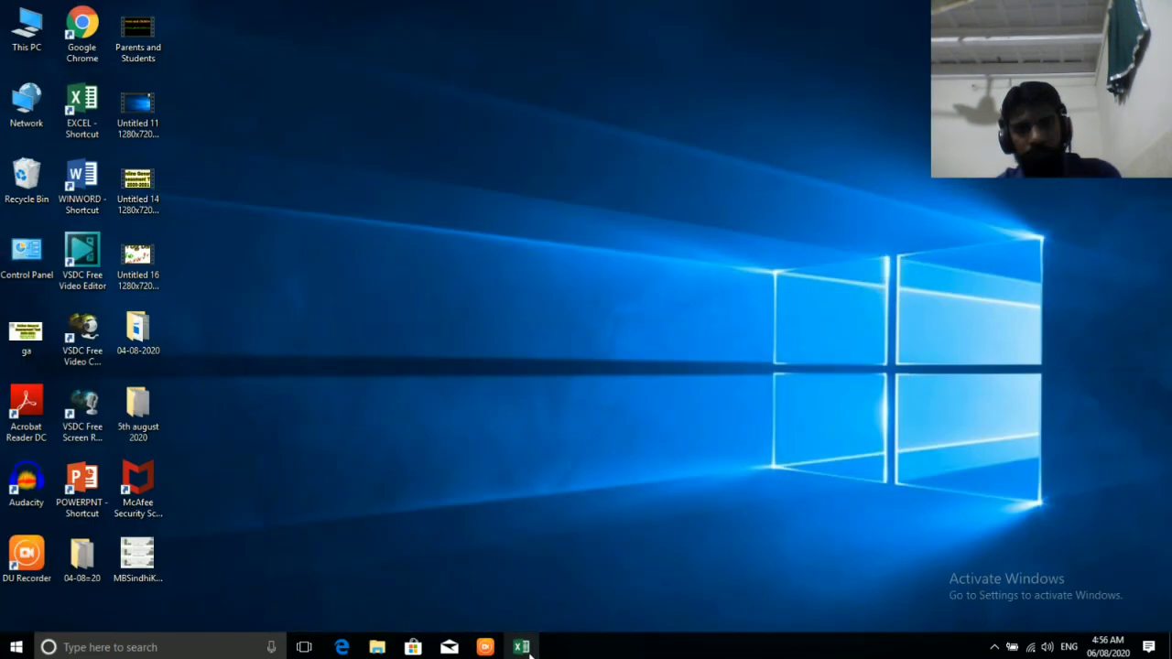